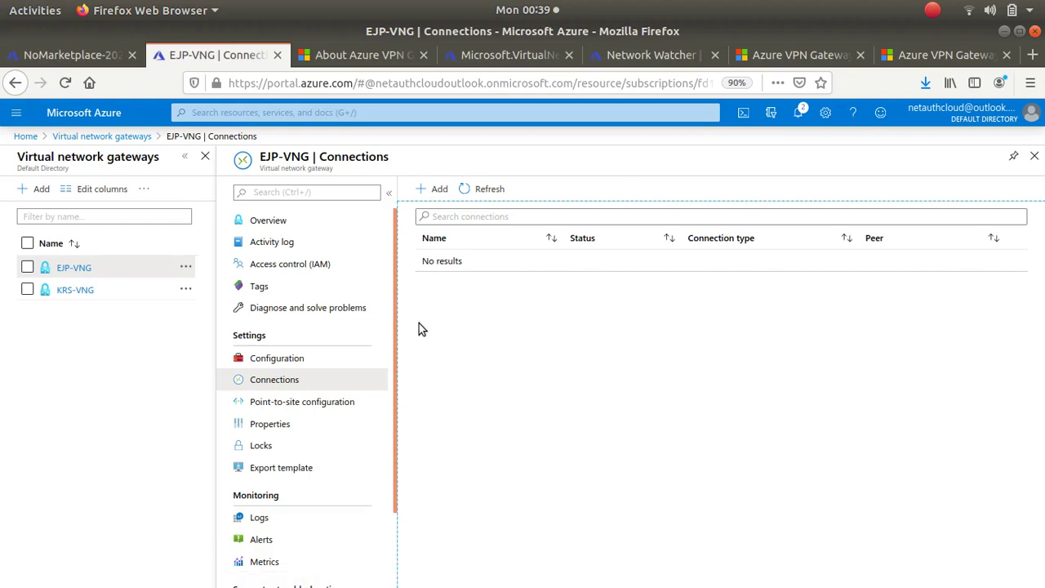
# From Virtual network gateways, open EJP-VNG's empty Connections list and start adding a connection
pyautogui.click(121, 136)
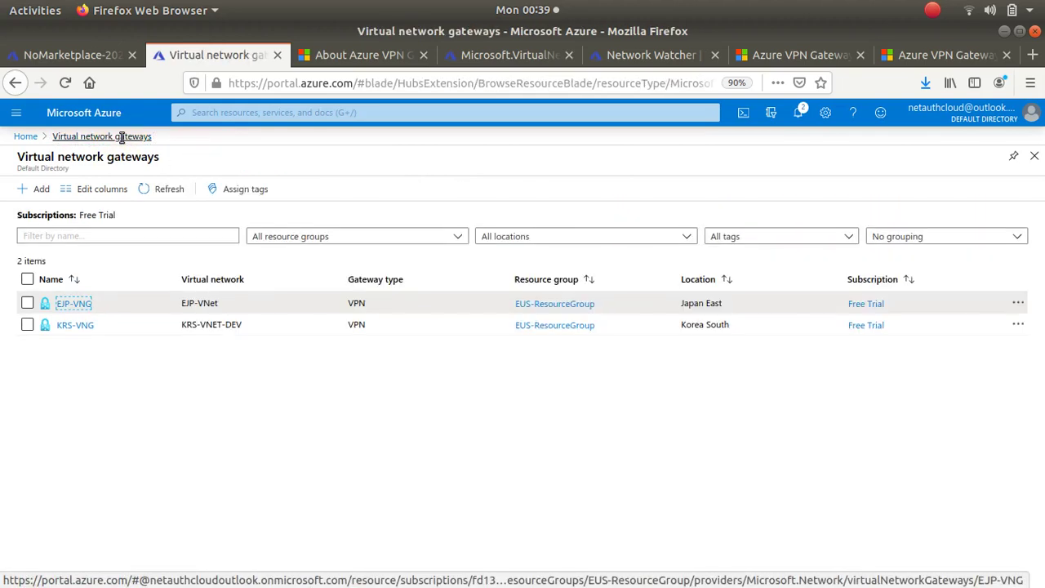
pyautogui.click(23, 136)
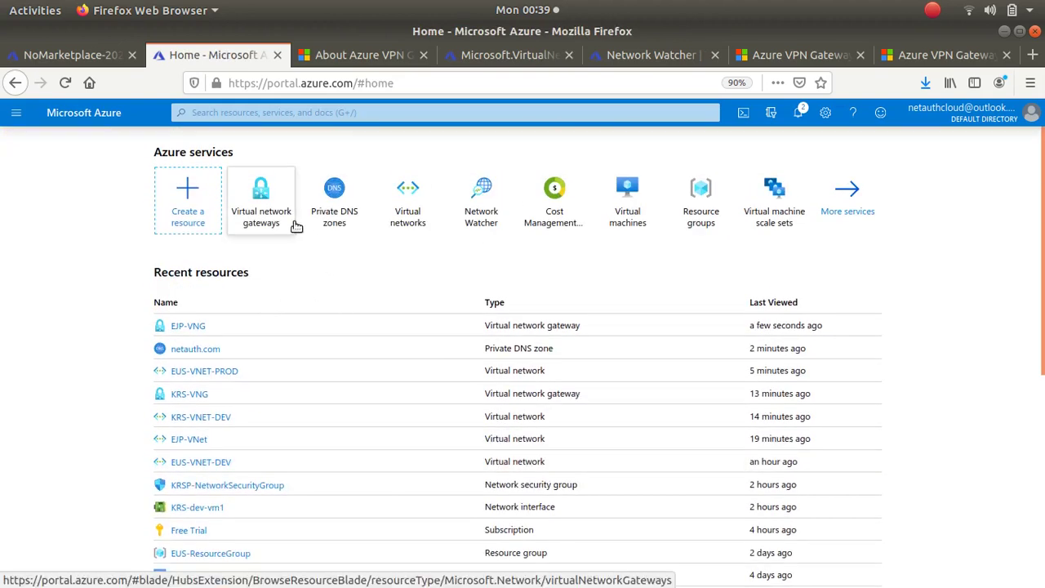
pyautogui.click(267, 204)
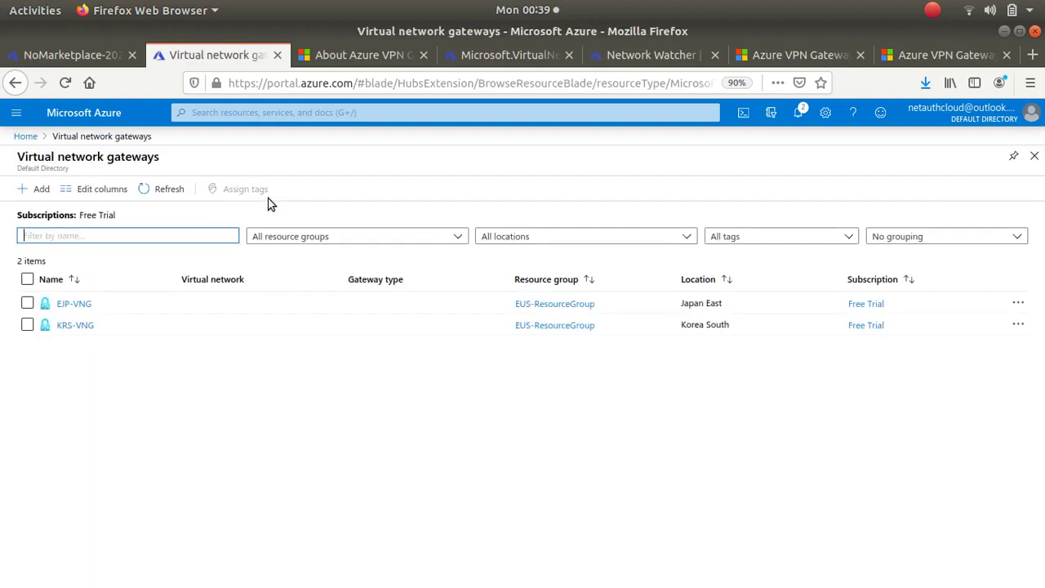
pyautogui.click(73, 303)
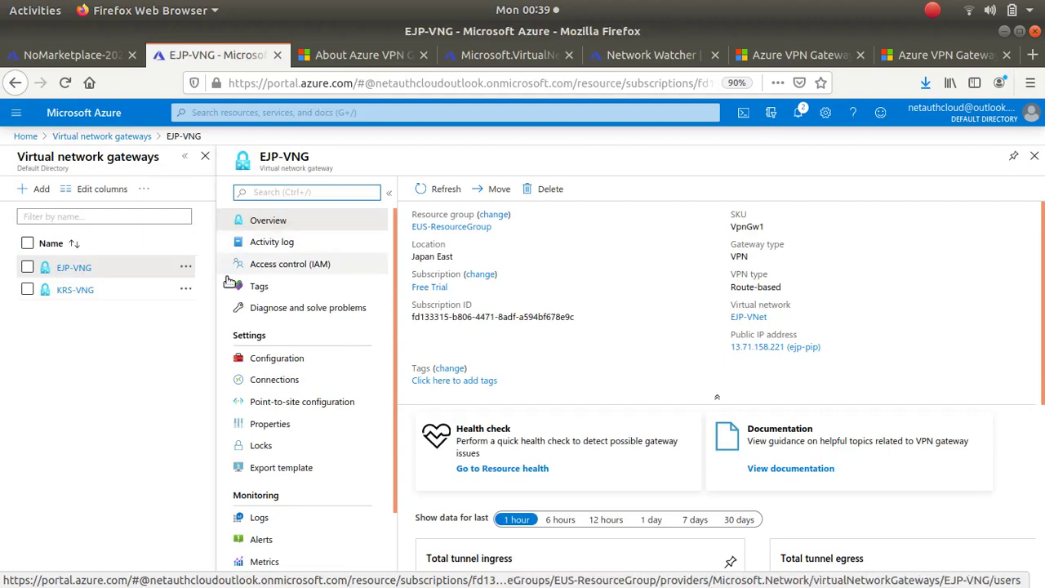
pyautogui.click(278, 378)
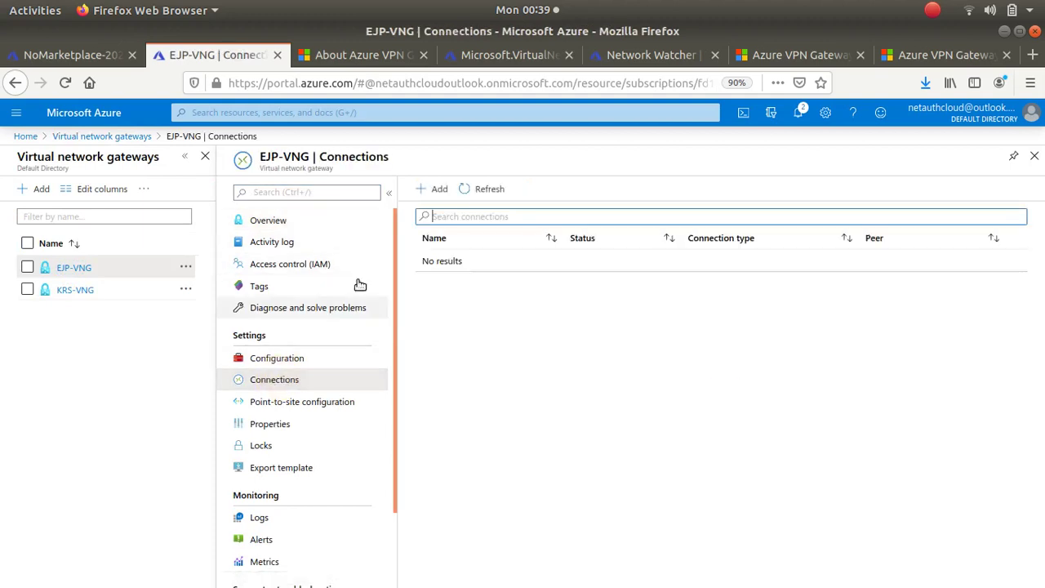
pyautogui.click(437, 196)
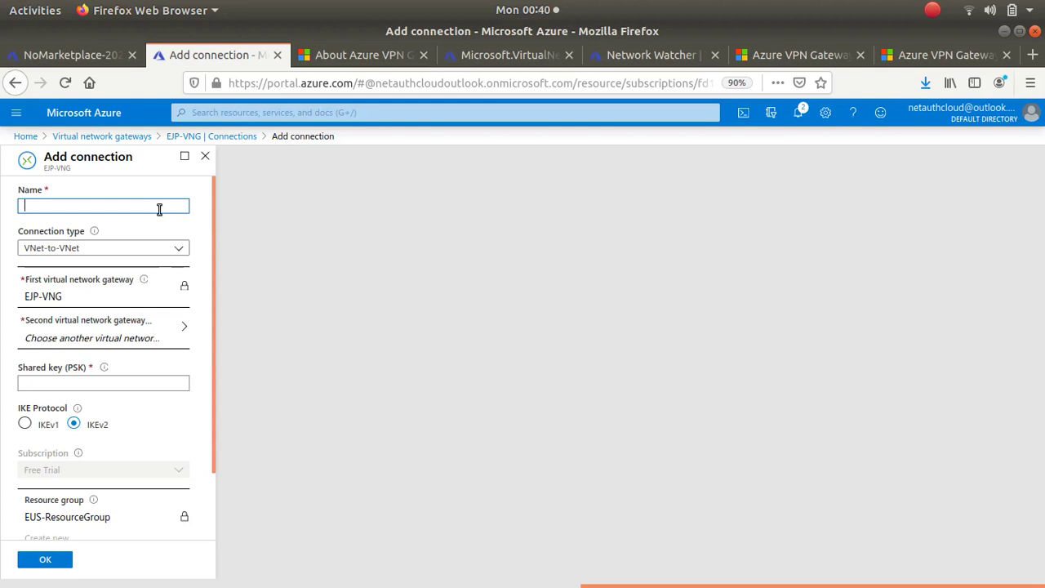
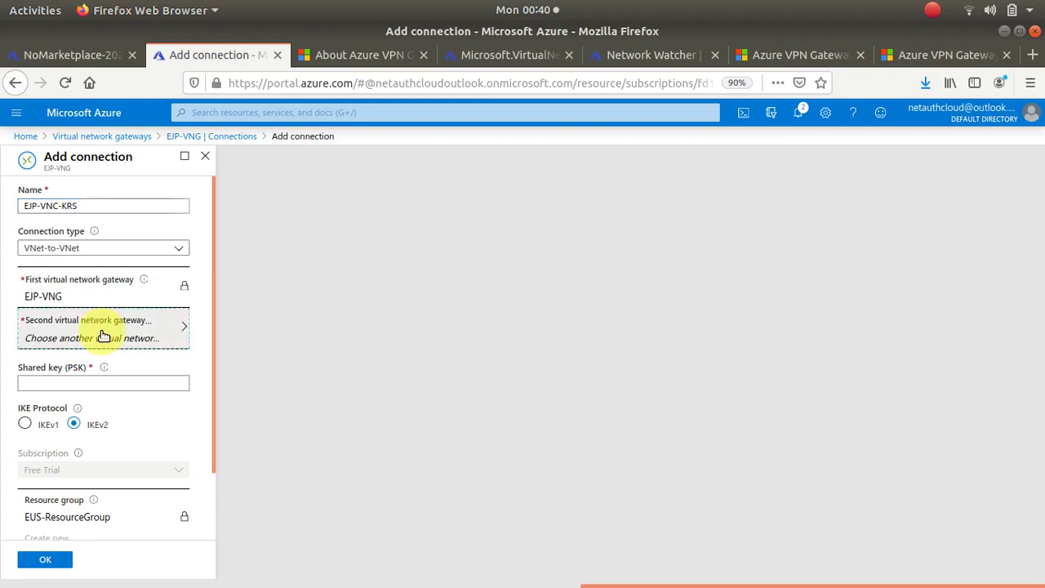
# Name the connection EJP-VNC-KRS, choose KRS-VNG as the second gateway, and paste the shared key
pyautogui.click(101, 335)
pyautogui.click(295, 245)
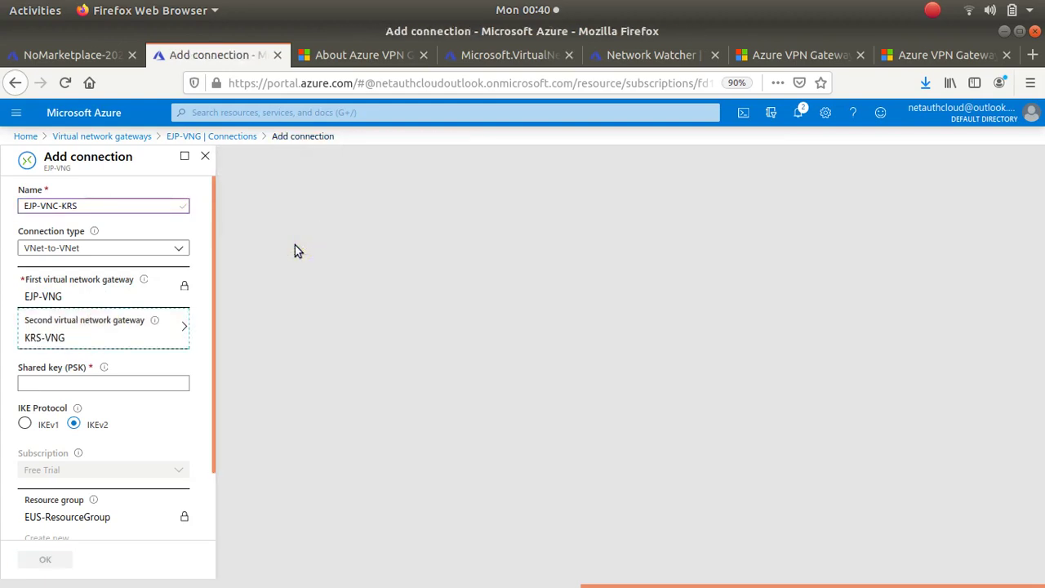
pyautogui.click(141, 389)
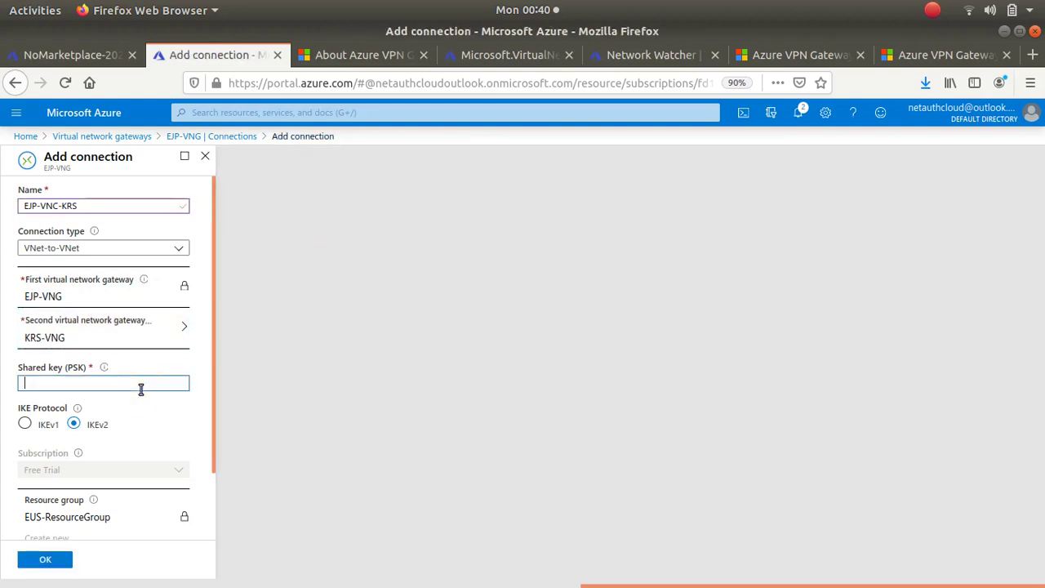
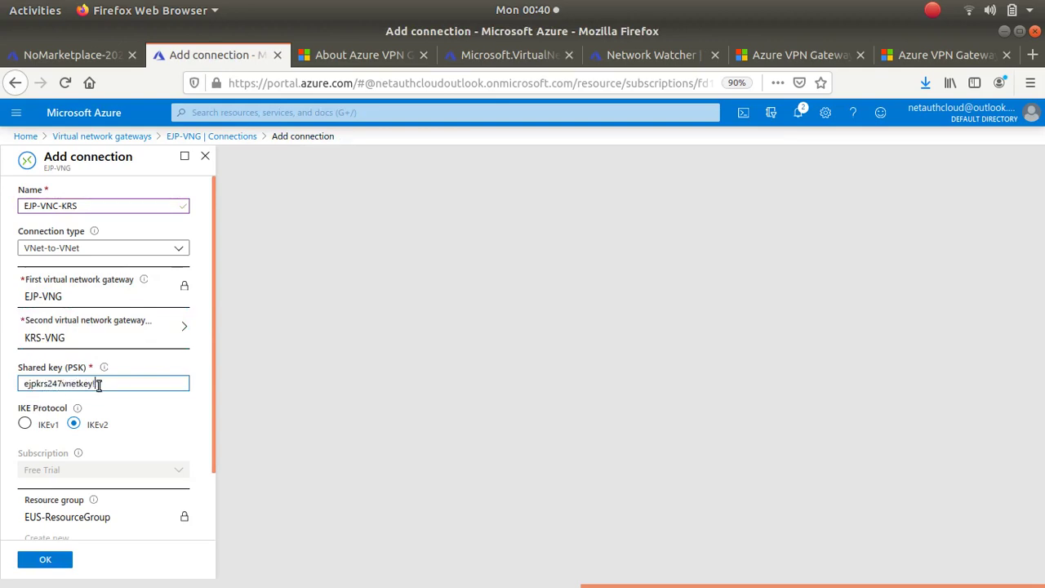
pyautogui.tripleClick(17, 383)
pyautogui.hotkey('ctrl', 'c')
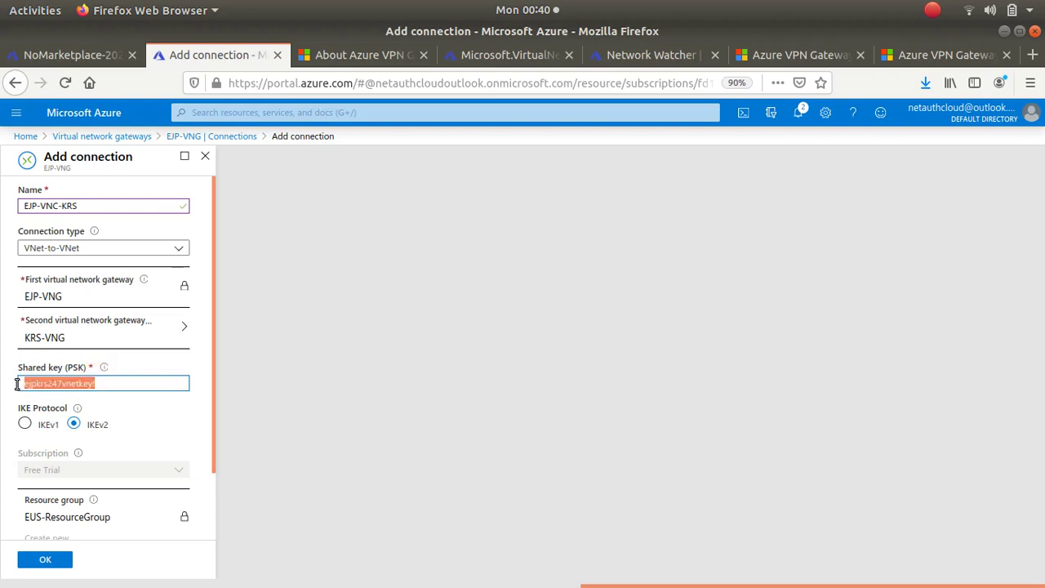
# Submit the EJP-VNC-KRS connection and view the completed deployment overview
pyautogui.scroll(-2, 86, 433)
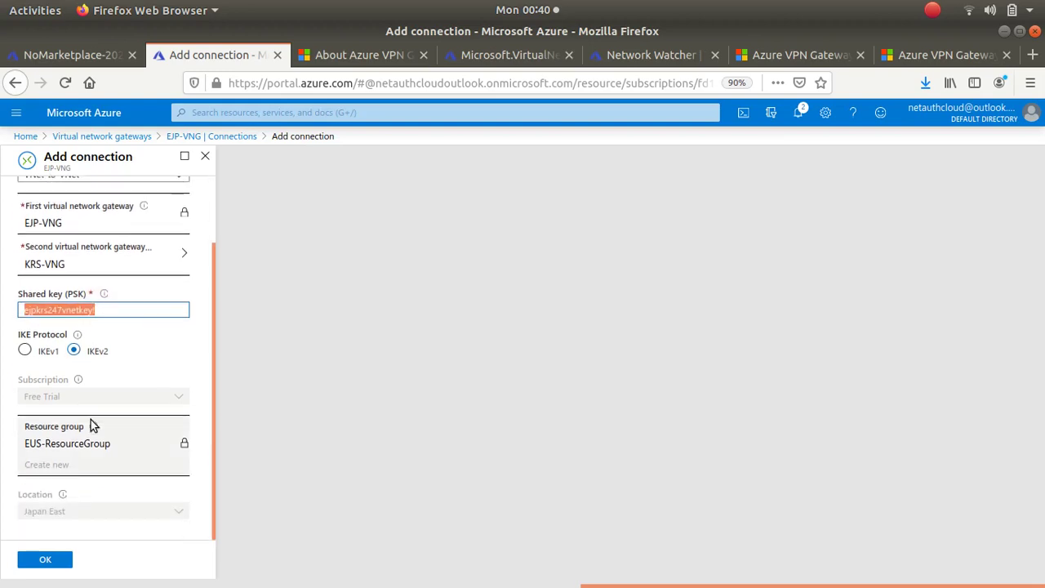
pyautogui.click(42, 561)
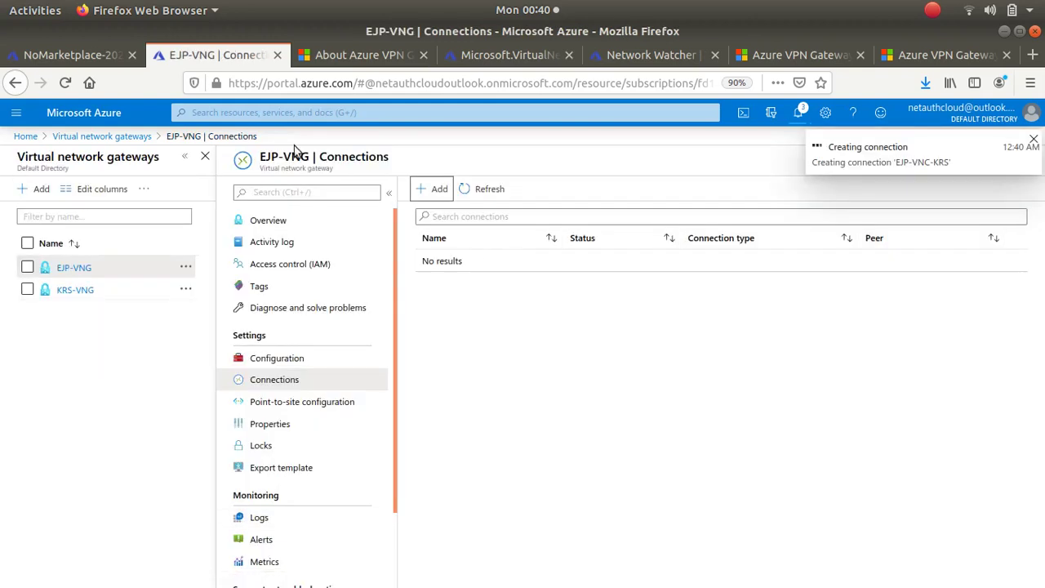
pyautogui.click(105, 57)
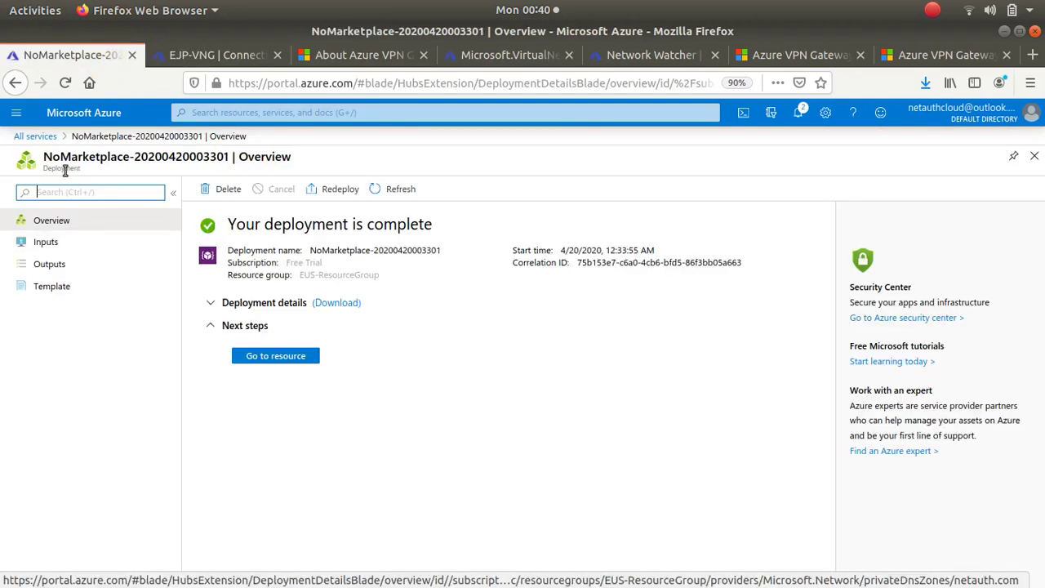
# Open KRS-VNG's Connections to see EJP-VNC-KRS listed with peer EJP-VNG, status Updating
pyautogui.click(17, 113)
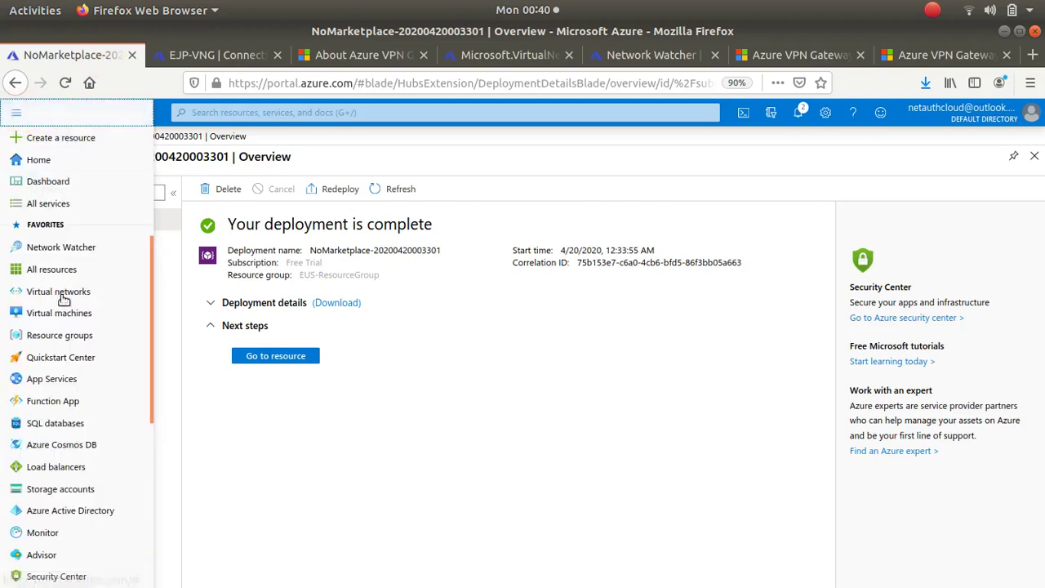
pyautogui.scroll(-4, 57, 424)
pyautogui.scroll(-3, 62, 434)
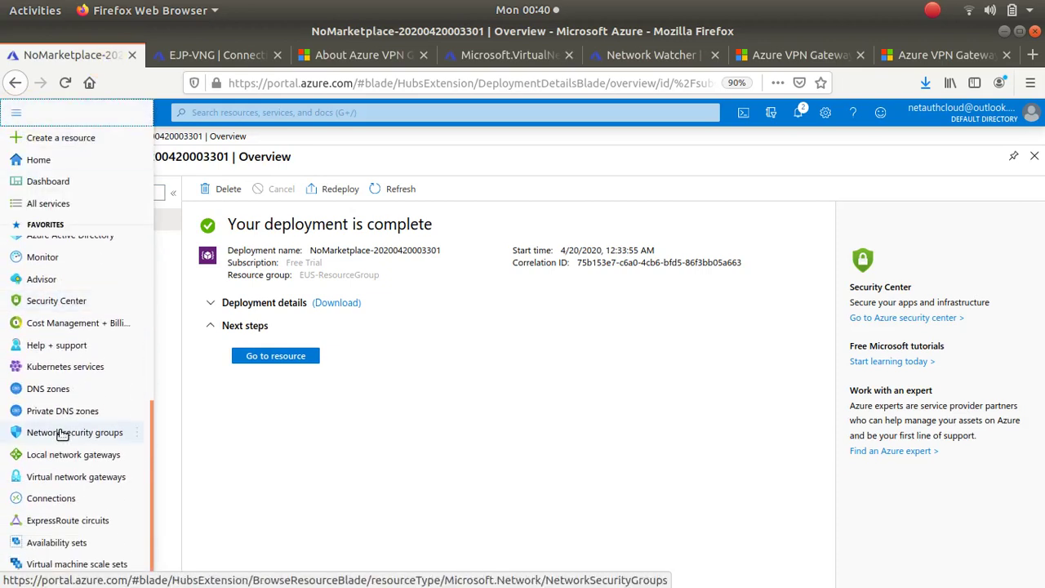
pyautogui.click(57, 482)
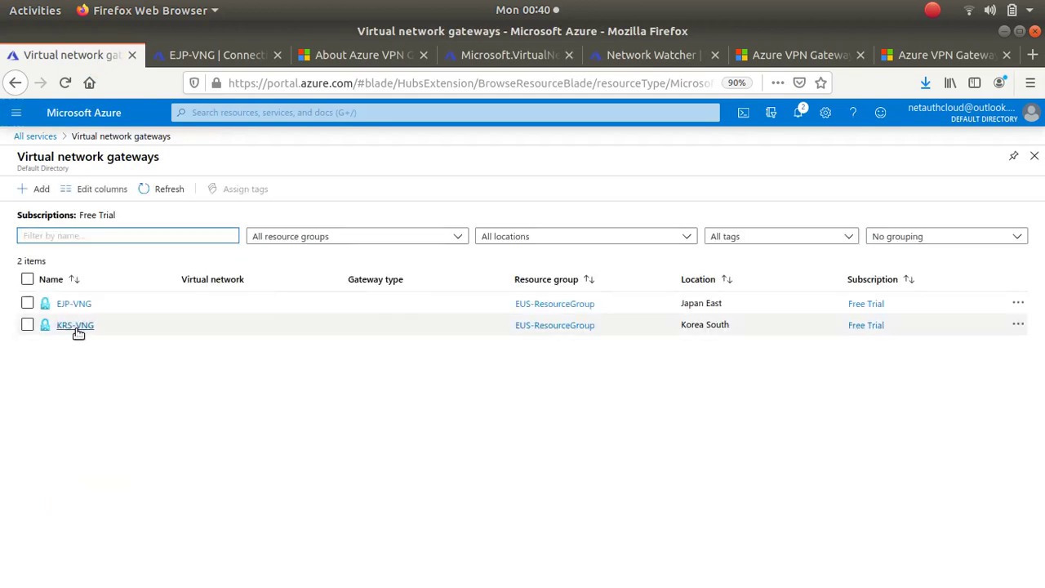
pyautogui.click(76, 327)
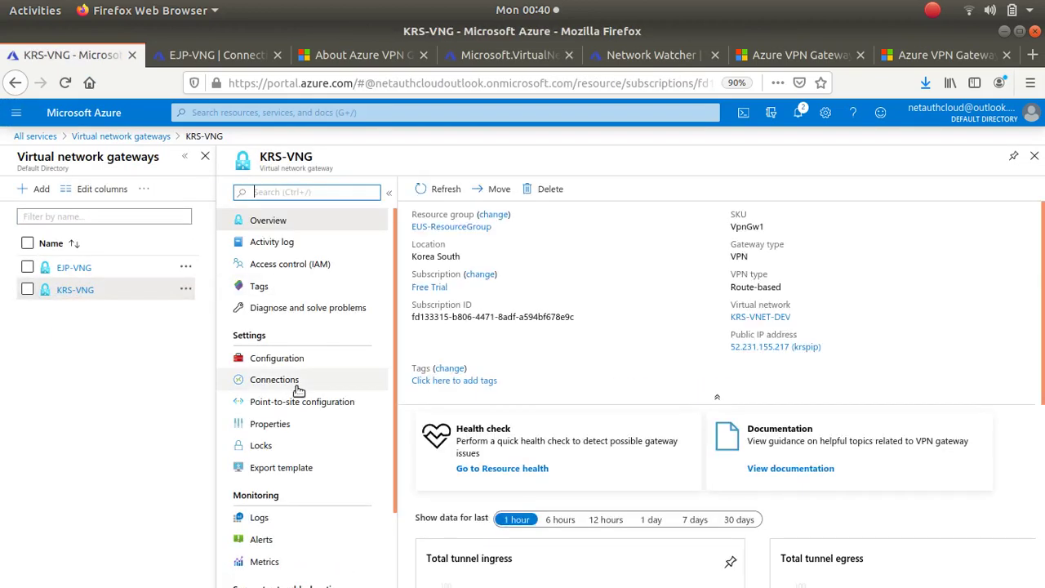
pyautogui.click(269, 380)
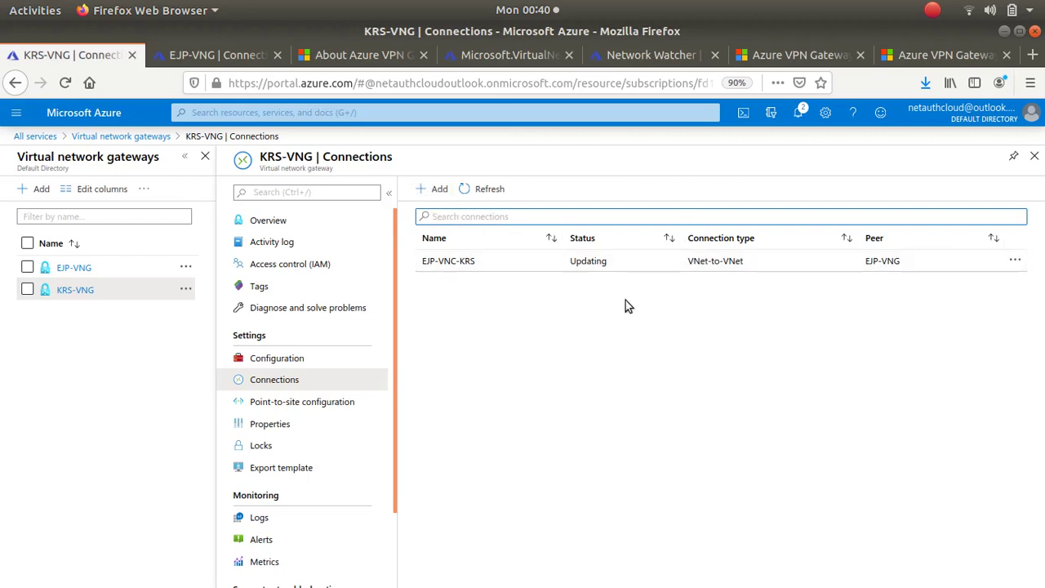
pyautogui.click(711, 310)
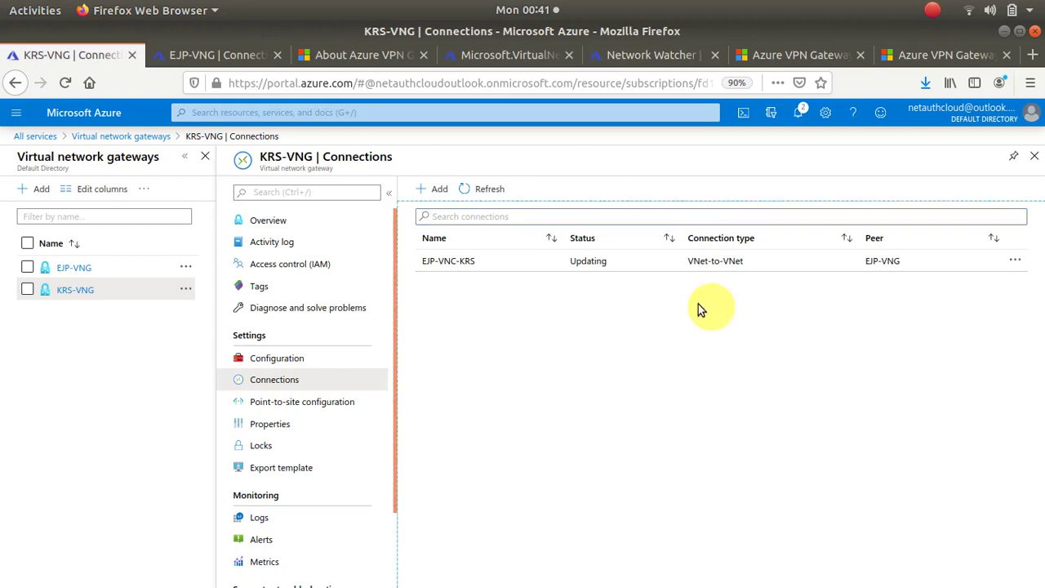
# Add a KRS-VNG connection named KRS-VNC with EJP-VNG as the second gateway
pyautogui.click(433, 188)
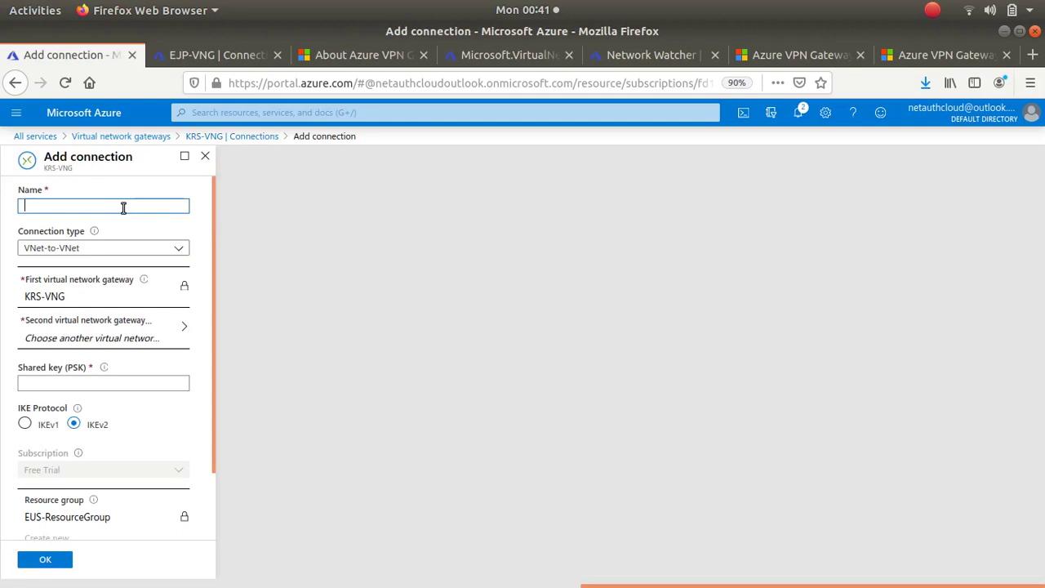
pyautogui.write('KRS-VNC')
pyautogui.press('Tab')
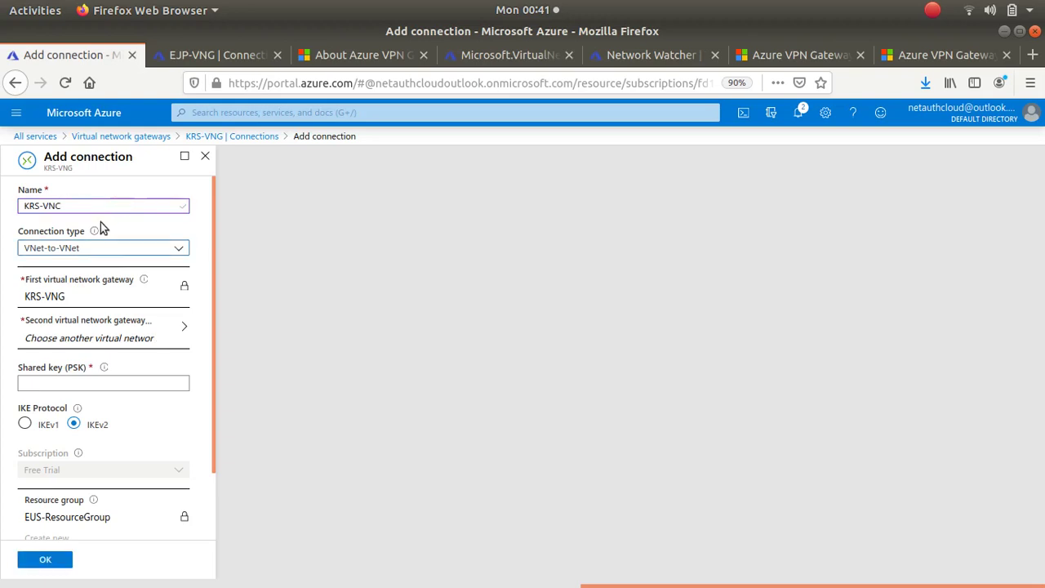
pyautogui.click(160, 338)
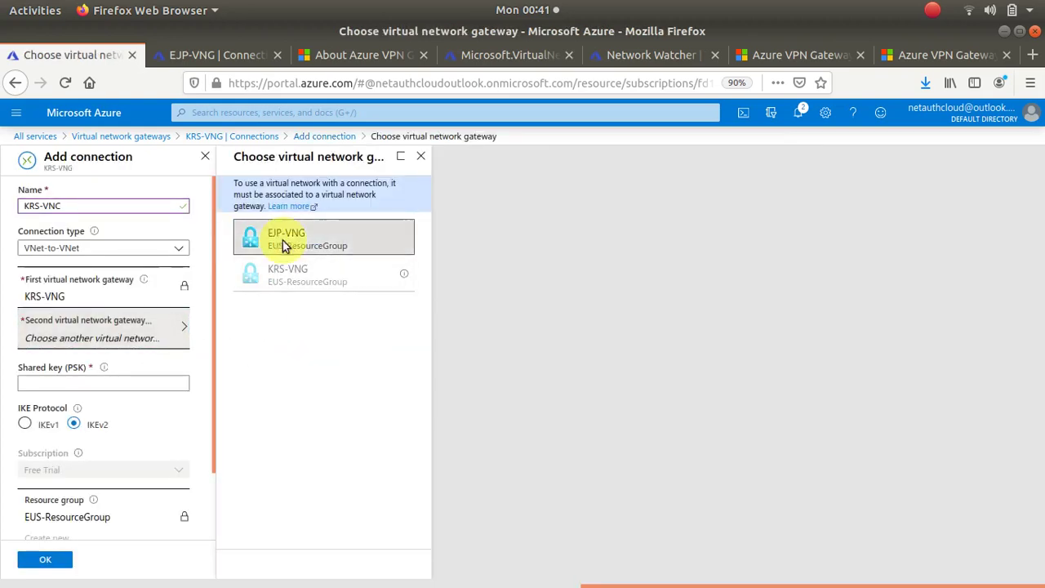
pyautogui.click(283, 243)
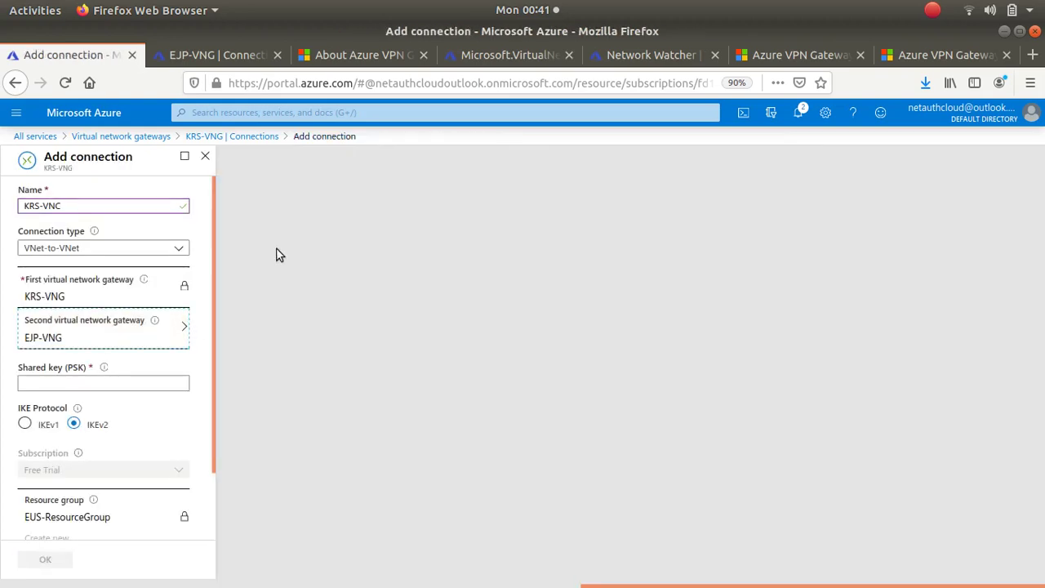
# Paste the same shared key and confirm the KRS-VNC connection
pyautogui.click(118, 383)
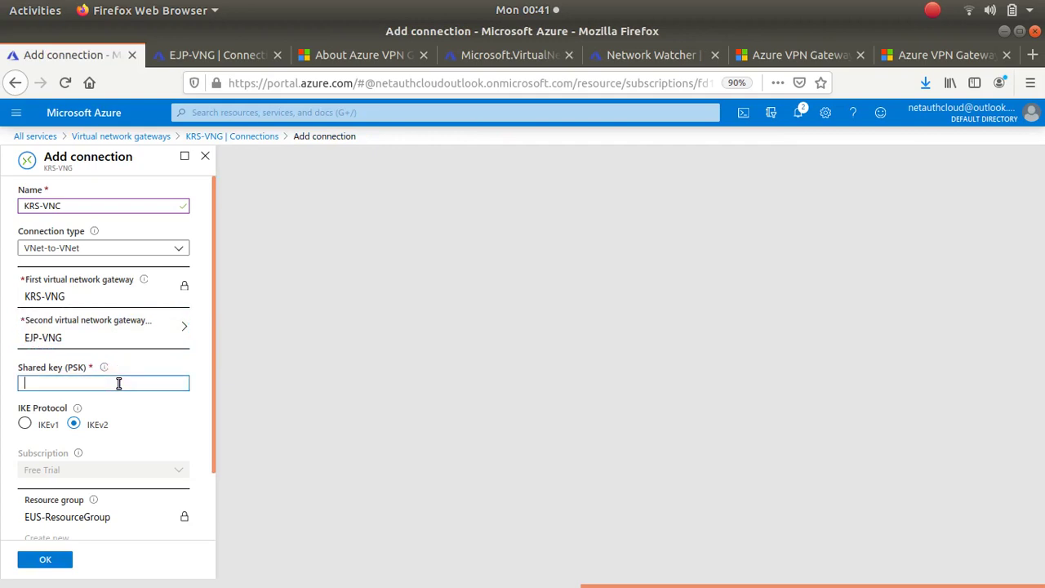
pyautogui.hotkey('ctrl', 'v')
pyautogui.scroll(-2, 149, 409)
pyautogui.click(44, 565)
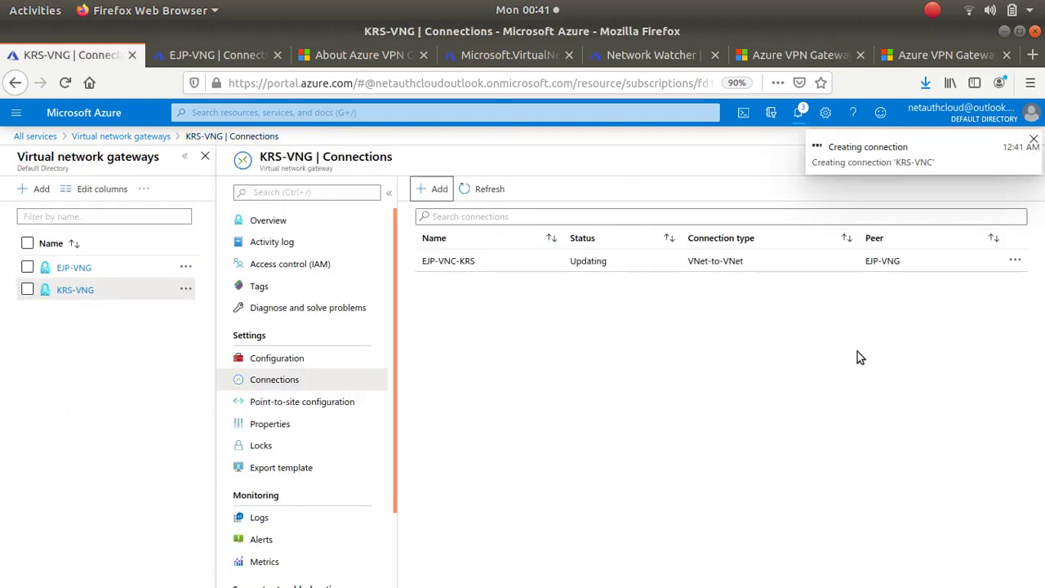
# Reopen EJP-VNG's Connections, showing EJP-VNC-KRS to KRS-VNG with status Unknown, then the portal menu
pyautogui.click(86, 136)
pyautogui.click(81, 304)
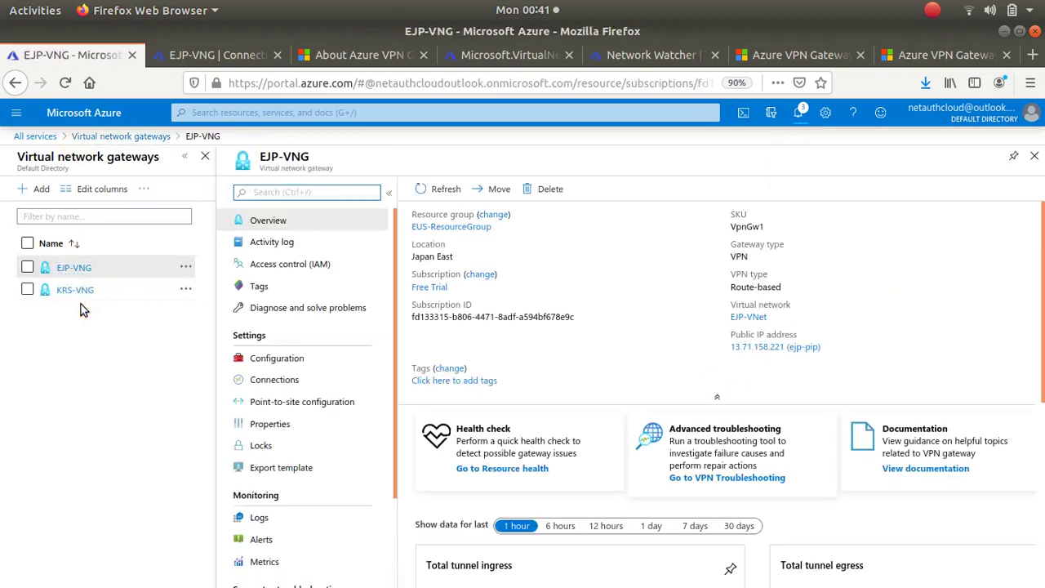
pyautogui.click(231, 400)
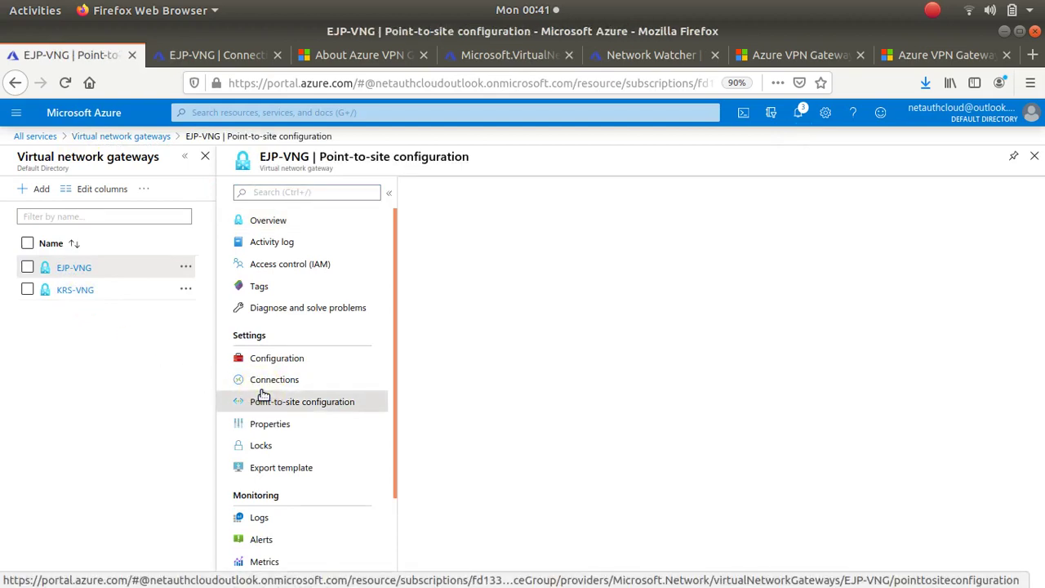
pyautogui.click(267, 385)
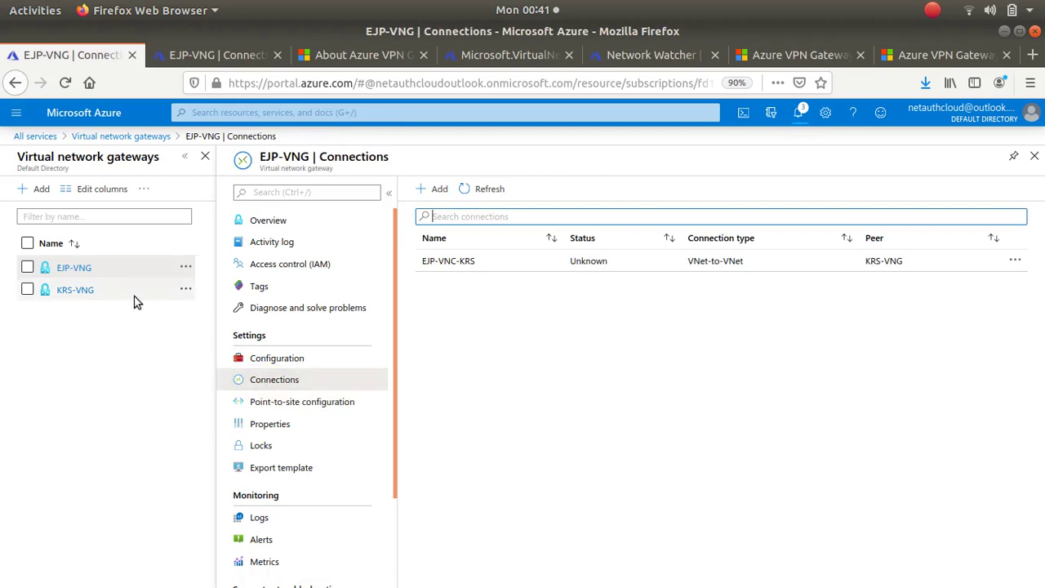
pyautogui.click(23, 117)
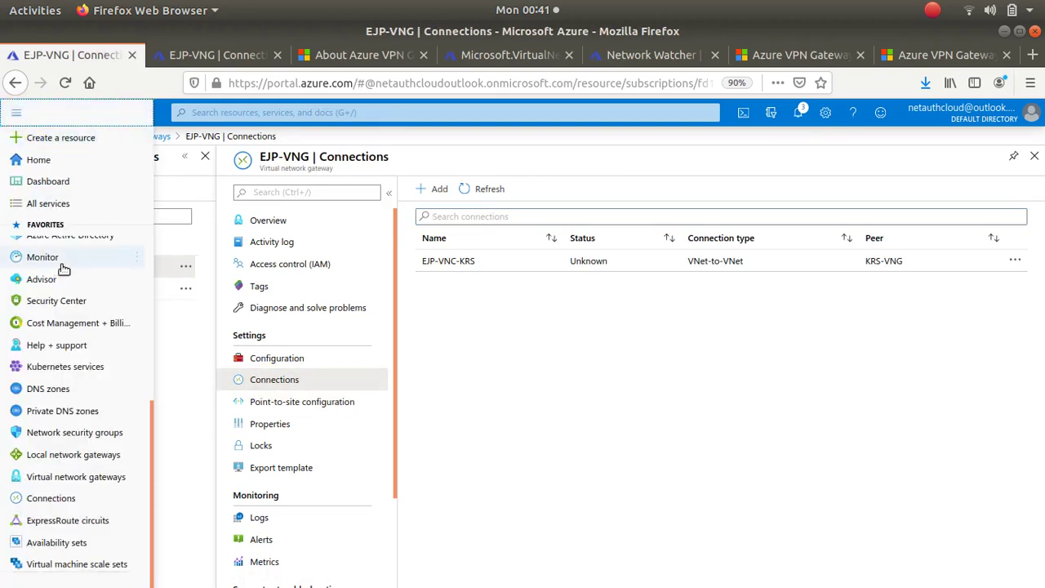
pyautogui.scroll(3, 56, 286)
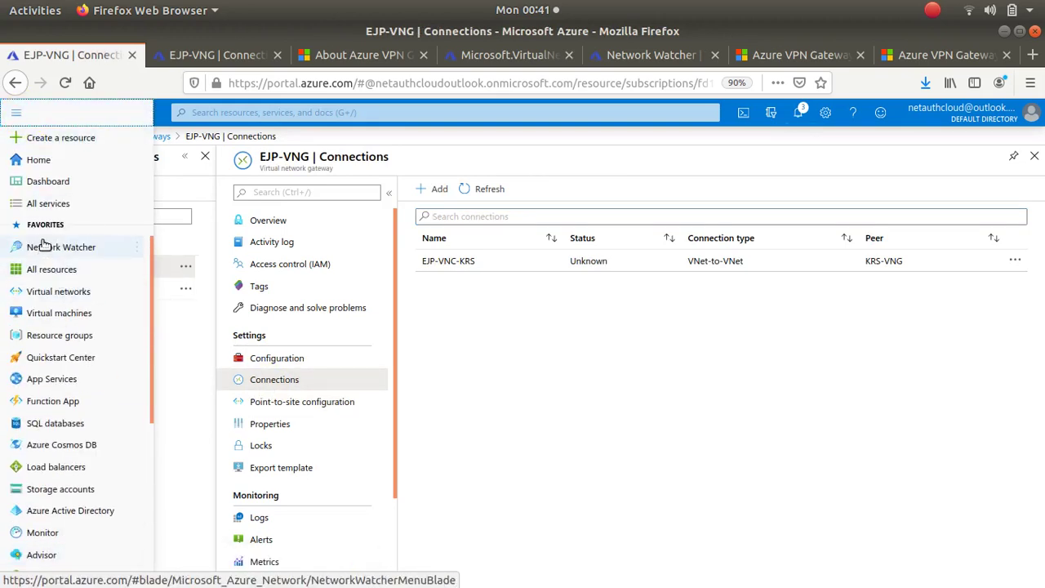
# Show the Network Watcher topology for EUS-ResourceGroup and download it as topology.svg
pyautogui.click(46, 245)
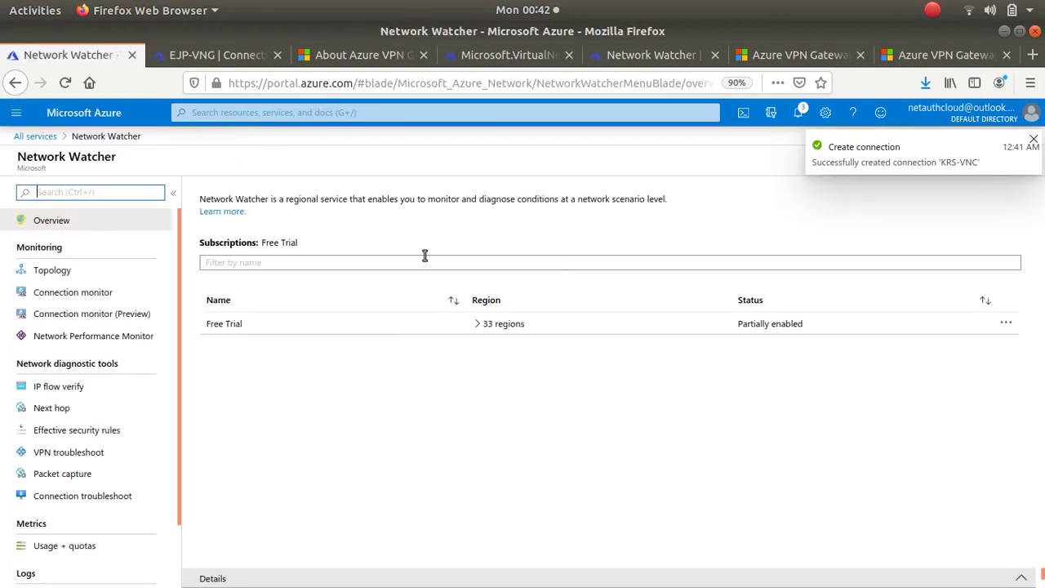
pyautogui.click(85, 272)
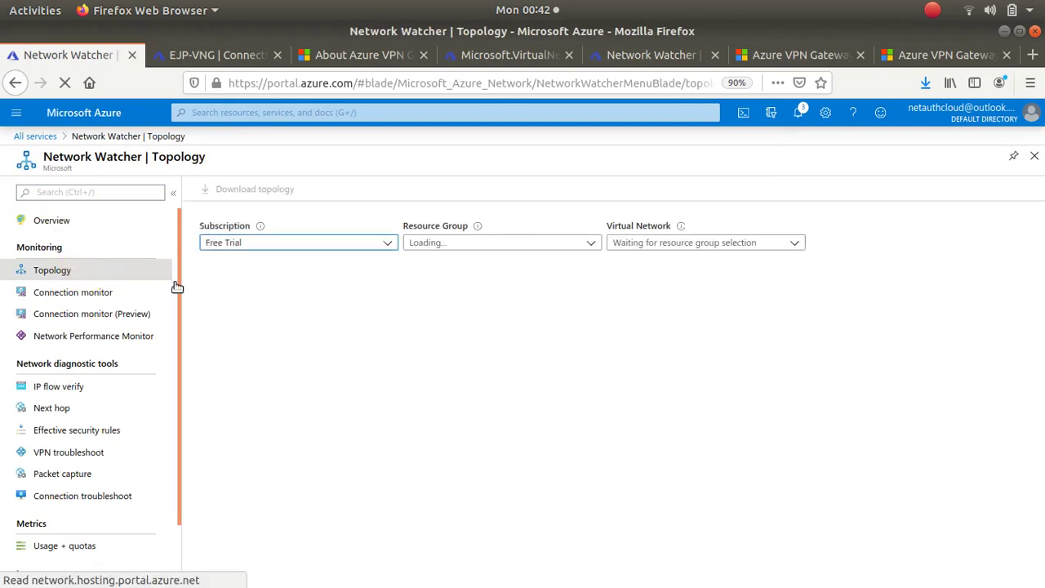
pyautogui.click(592, 242)
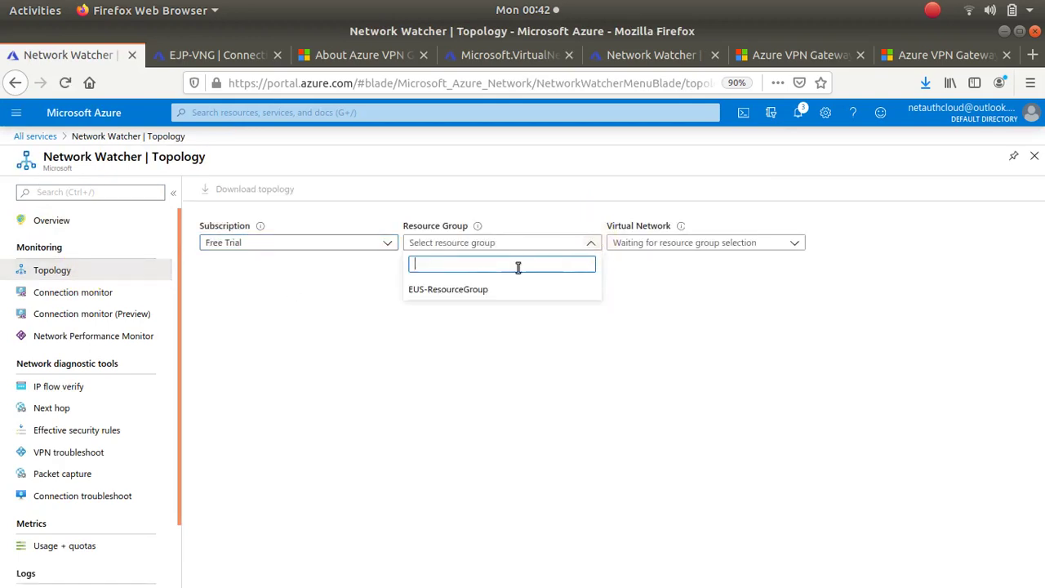
pyautogui.click(470, 290)
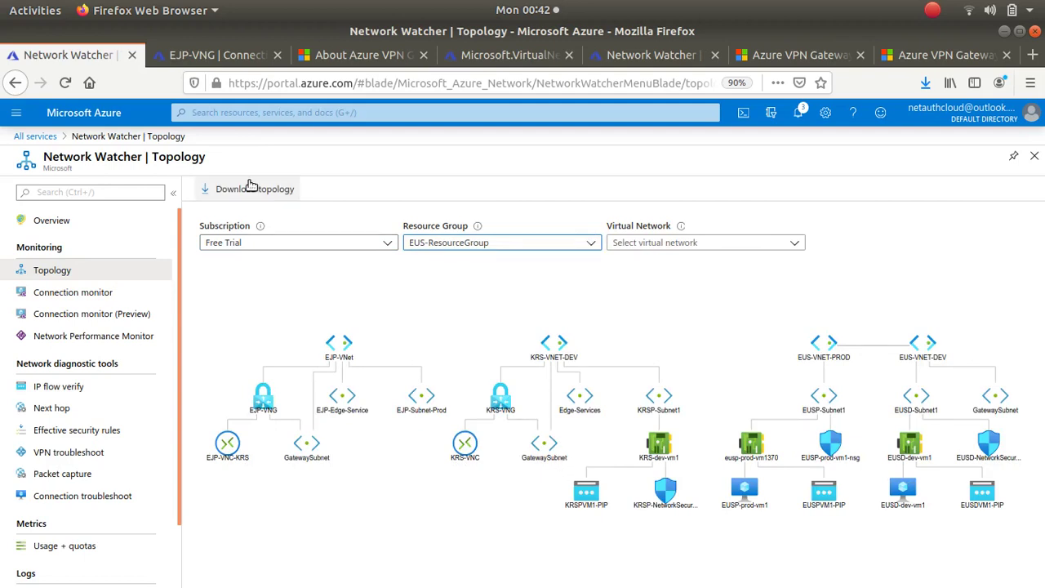
pyautogui.click(219, 187)
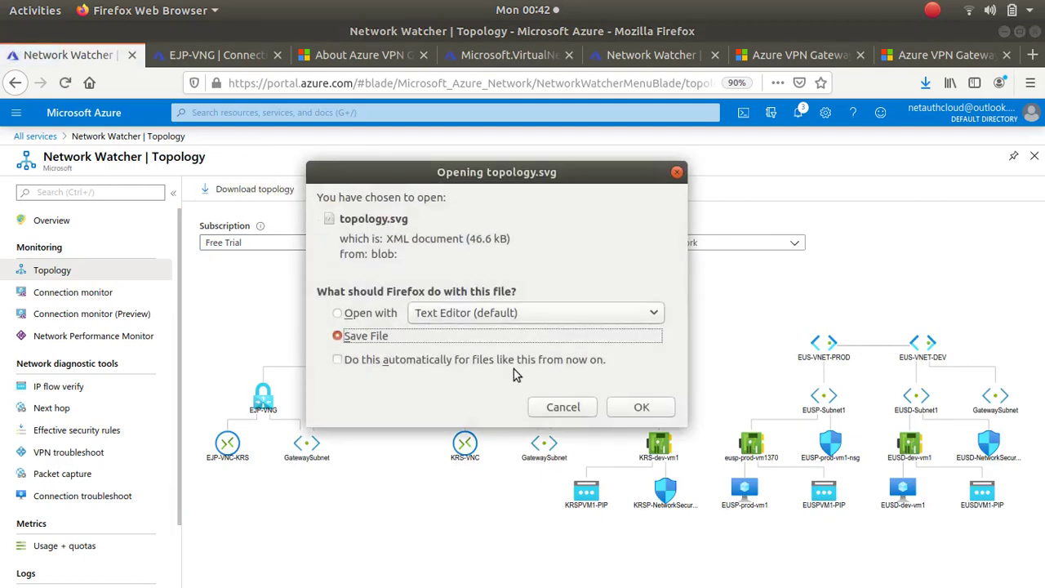
pyautogui.click(649, 409)
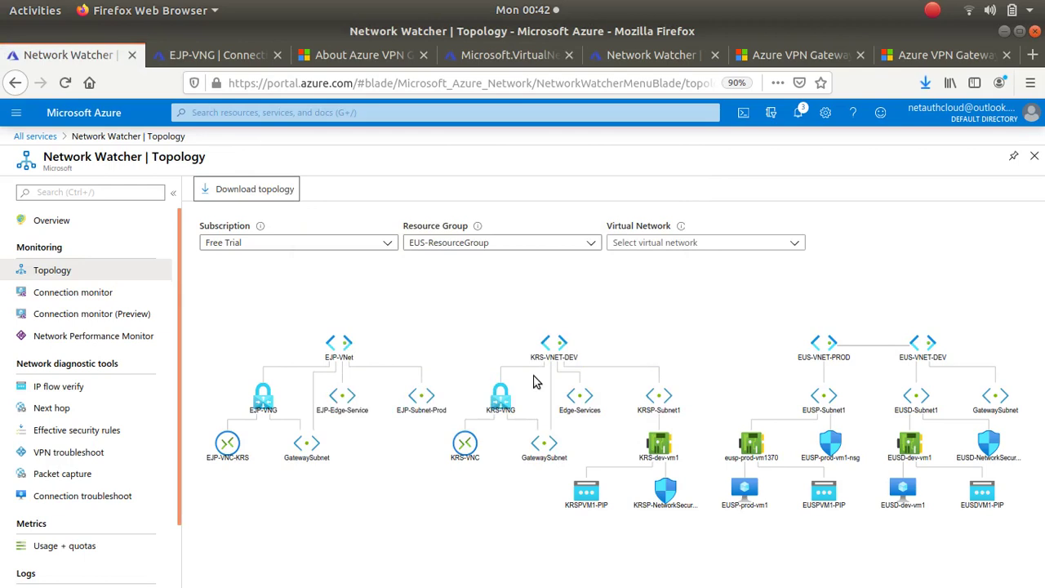
# Bring EJP-VNet into view and open the EJP-VNC-KRS connection's overview from the diagram
pyautogui.scroll(3, 533, 382)
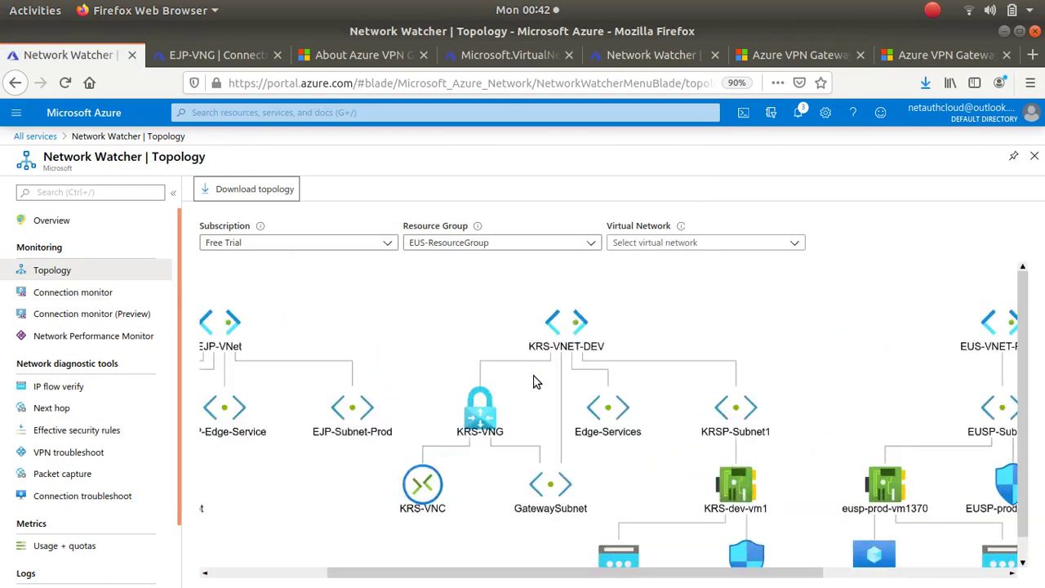
pyautogui.moveTo(436, 350); pyautogui.dragTo(634, 309)
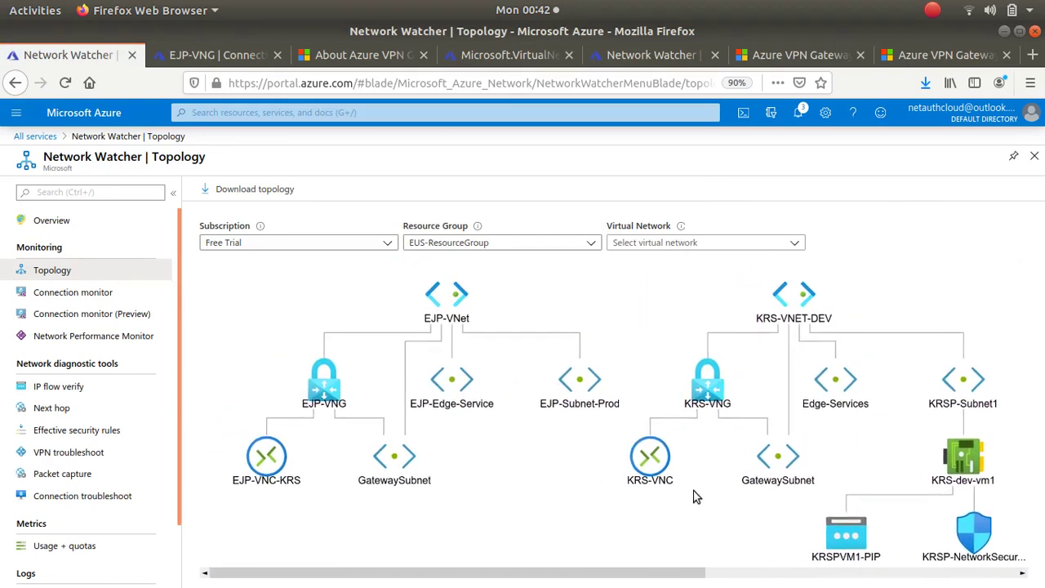
pyautogui.click(173, 191)
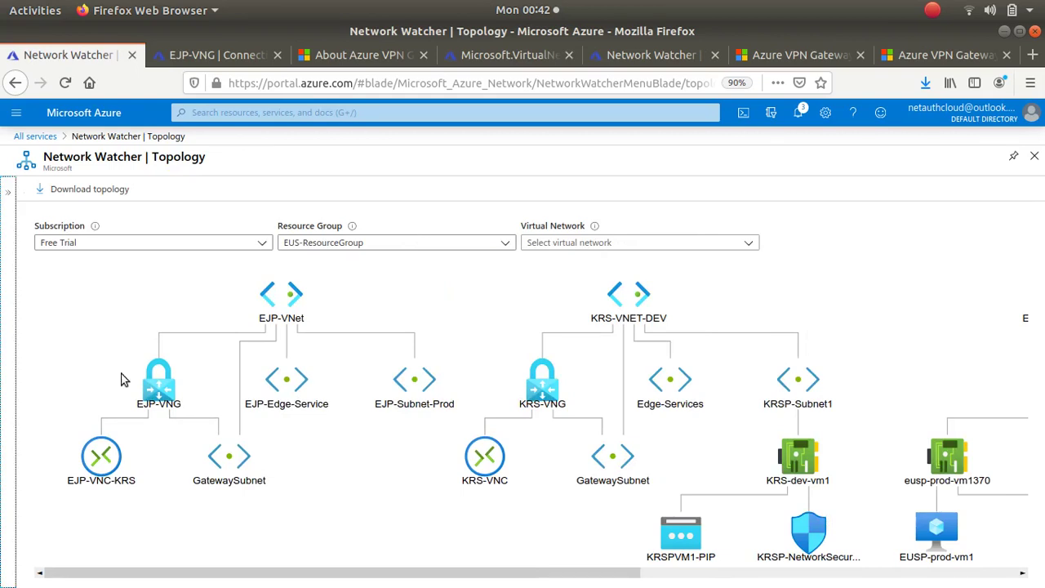
pyautogui.click(98, 451)
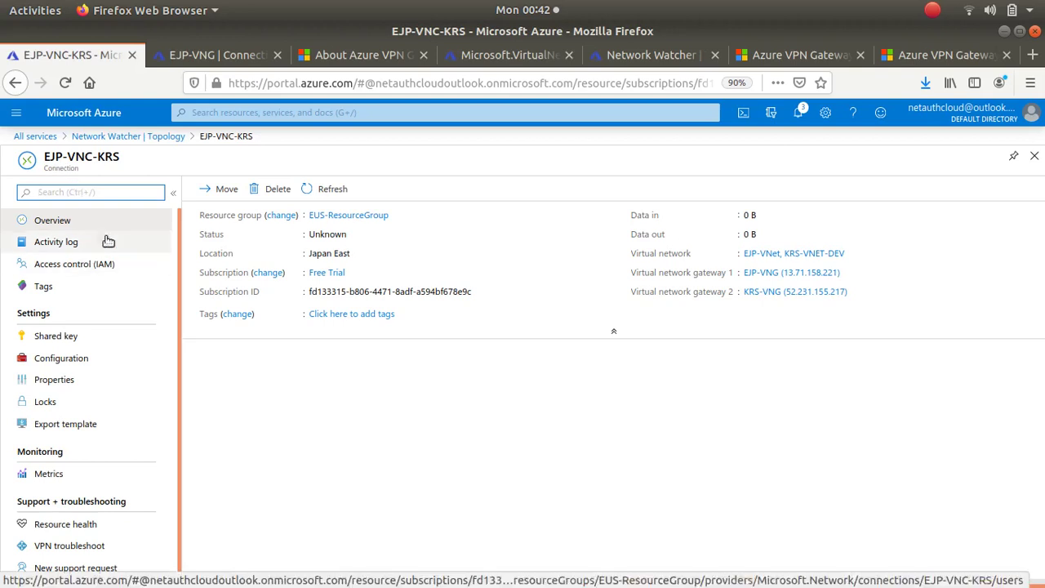
# Go from the topology to EJP-VNG's Connections, listing EJP-VNC-KRS with status Unknown
pyautogui.click(116, 143)
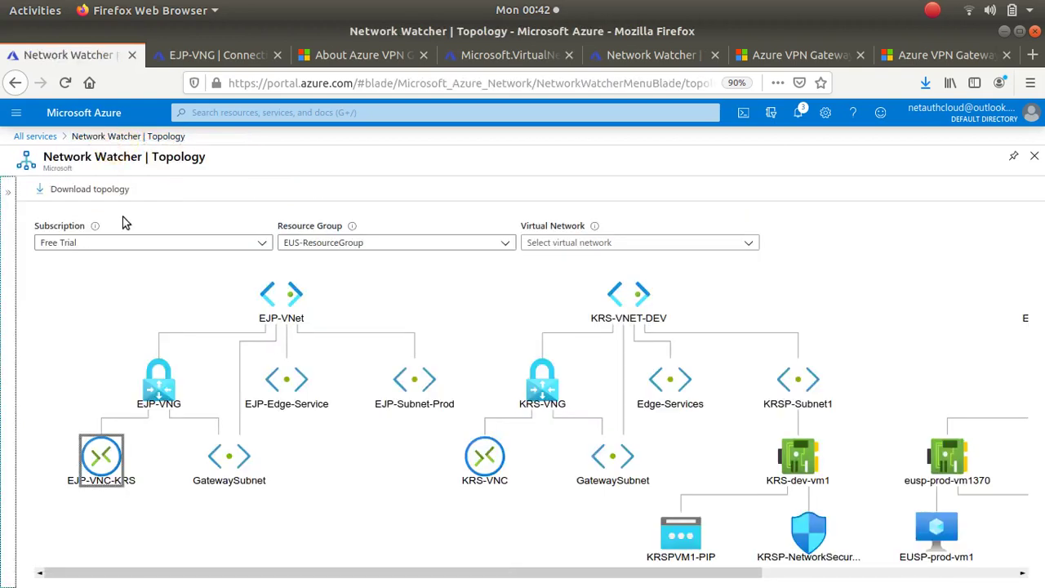
pyautogui.click(147, 391)
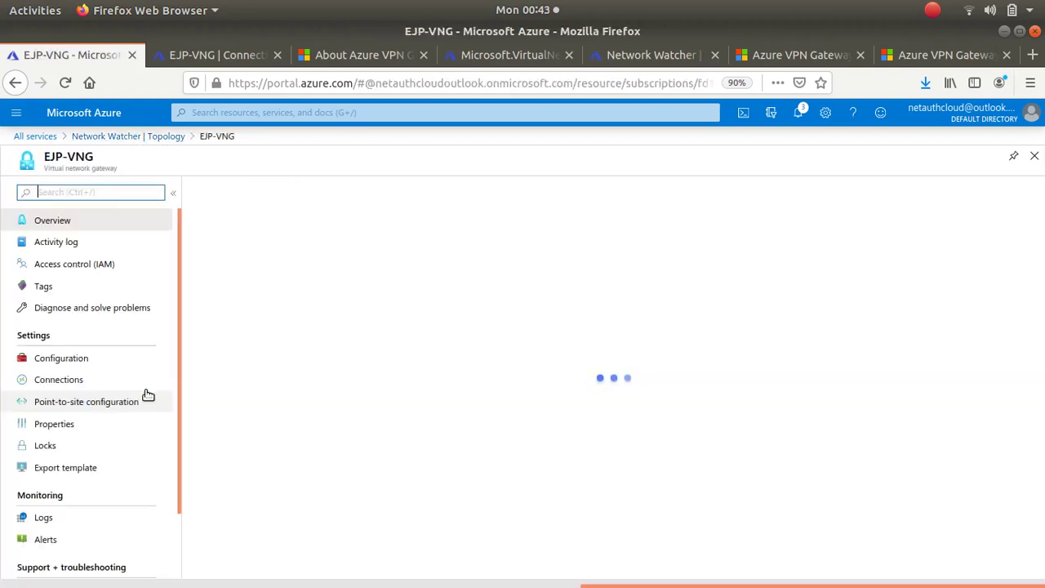
pyautogui.click(84, 386)
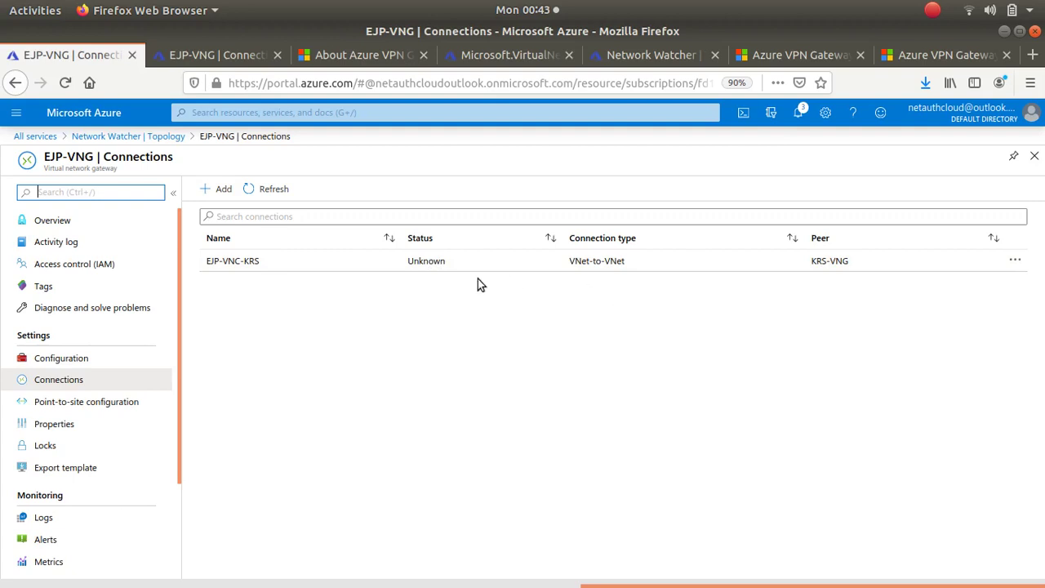
# Refresh EJP-VNG's connections twice until KRS-VNC appears beside EJP-VNC-KRS
pyautogui.click(281, 191)
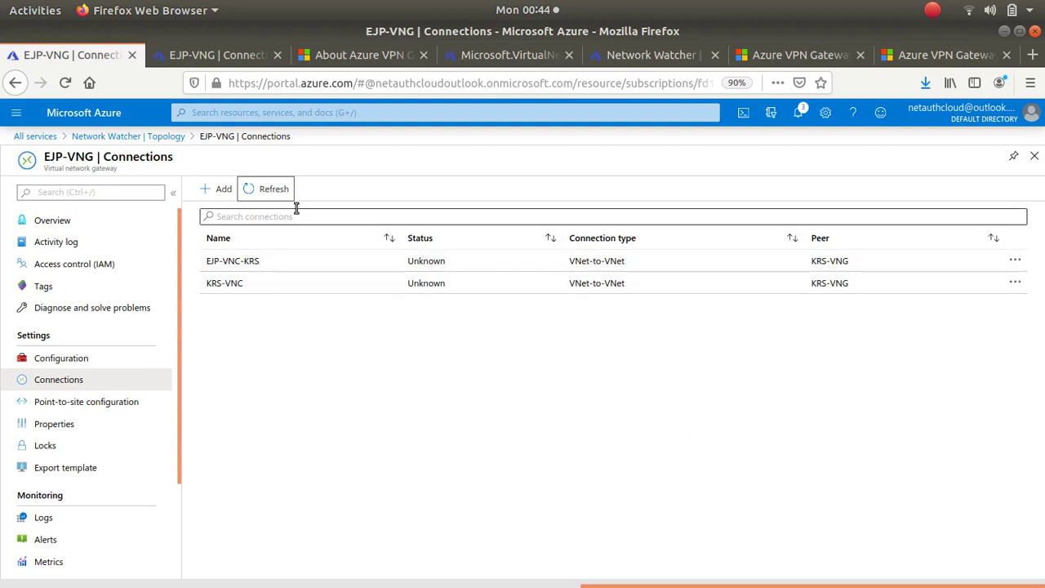
pyautogui.click(266, 190)
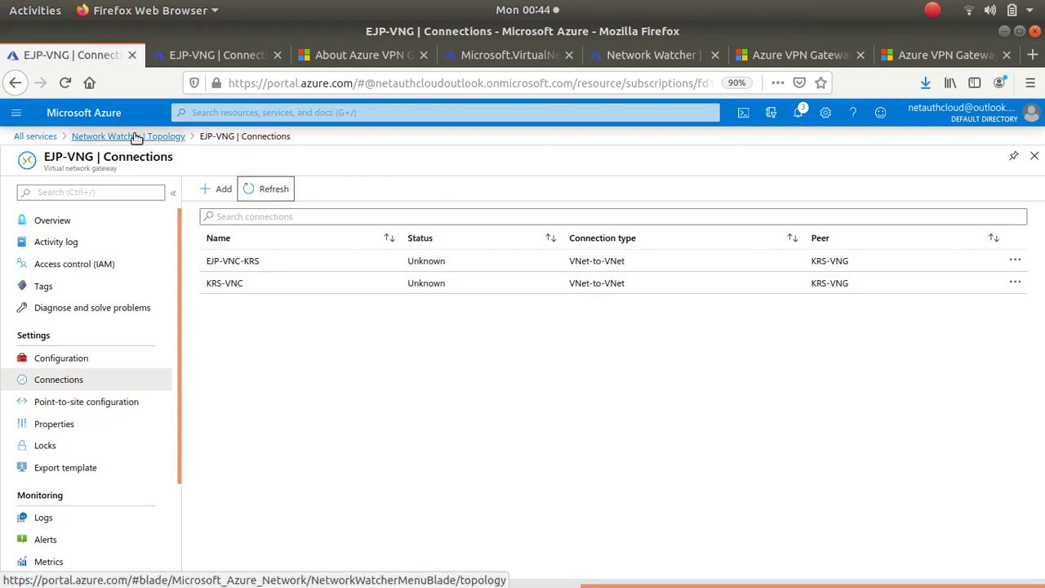
# Open KRS-VNG from the topology, refresh its Connections showing both as Unknown, and return to the topology
pyautogui.click(148, 137)
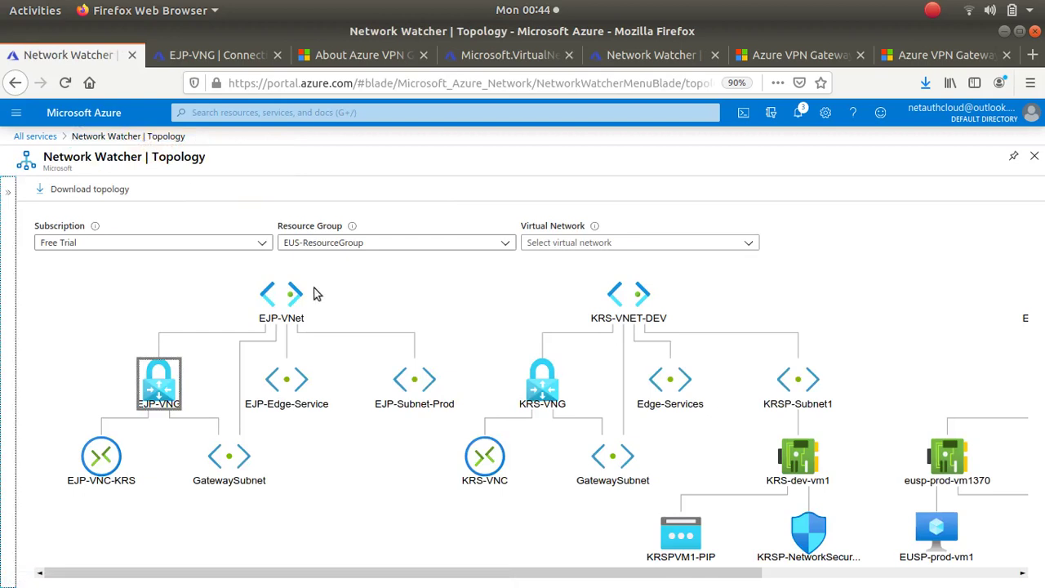
pyautogui.click(525, 382)
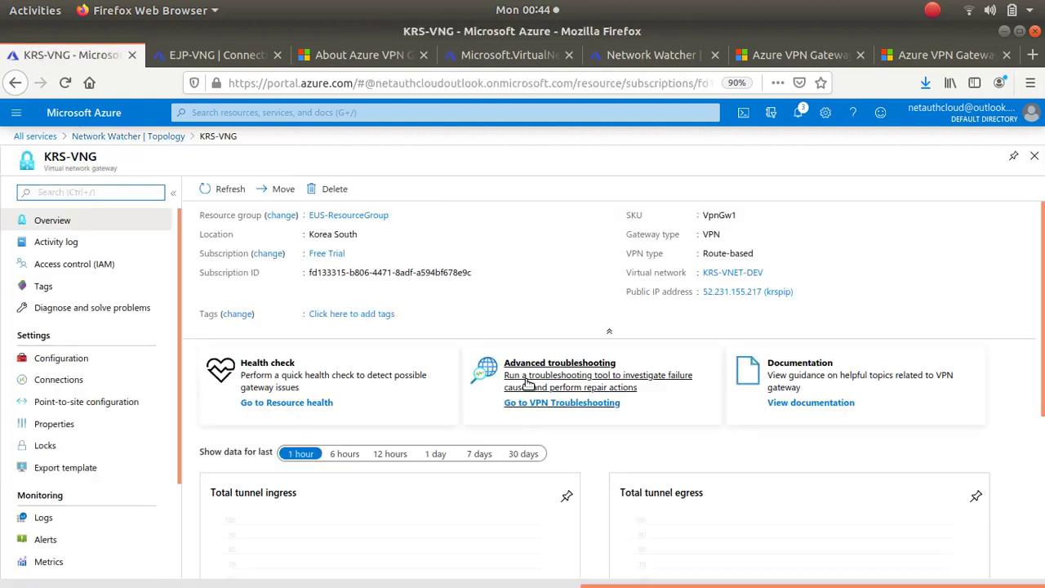
pyautogui.click(51, 381)
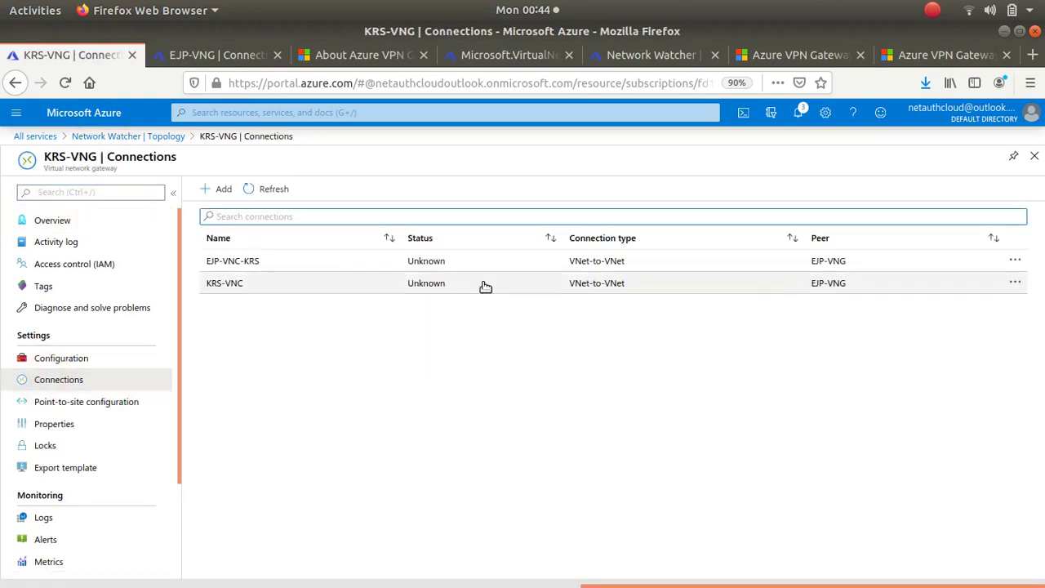
pyautogui.click(270, 194)
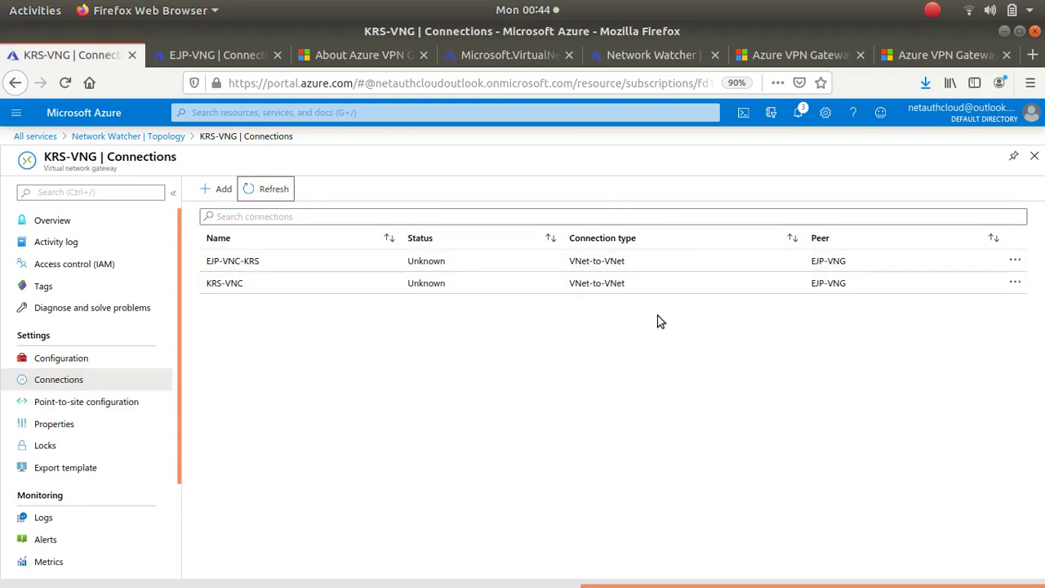
pyautogui.click(107, 137)
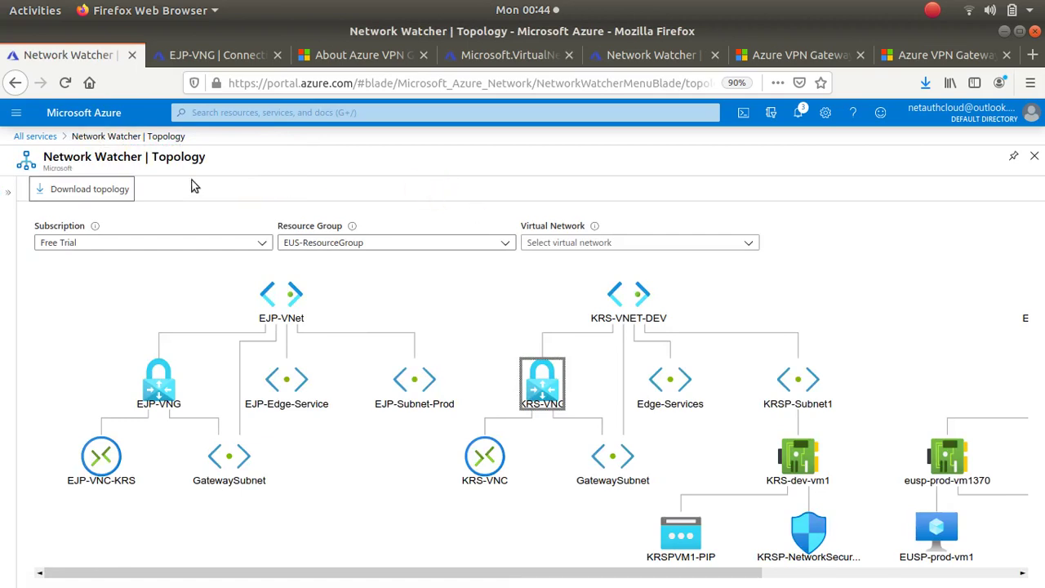
# Reload the Topology page and redraw it for EUS-ResourceGroup
pyautogui.click(373, 242)
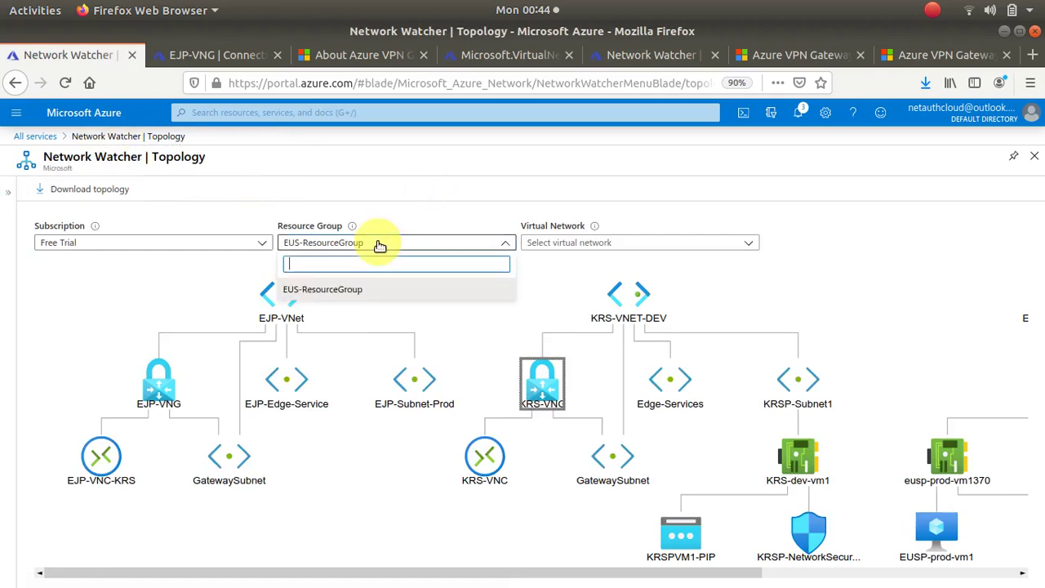
pyautogui.click(363, 289)
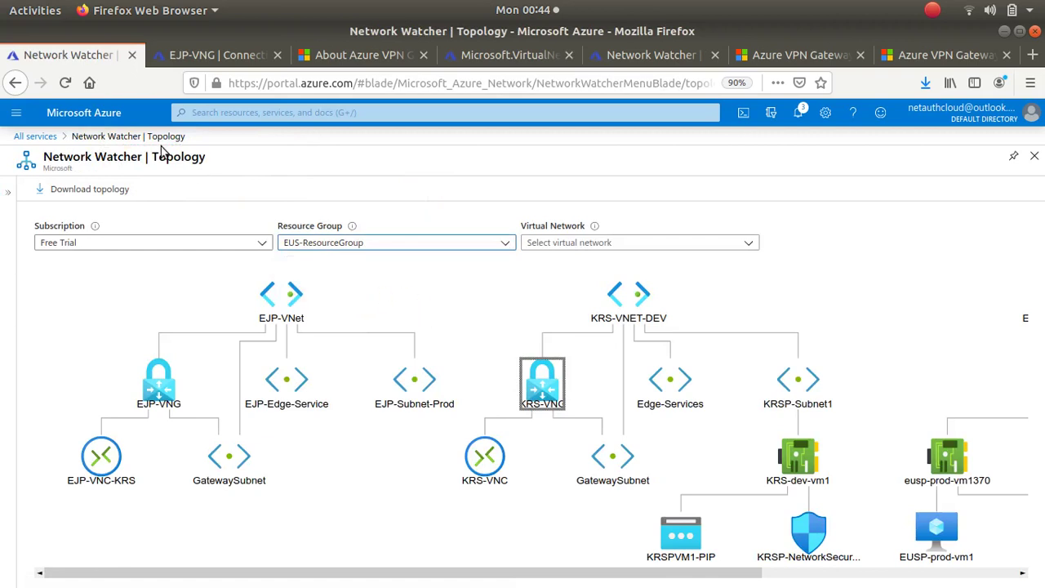
pyautogui.click(65, 82)
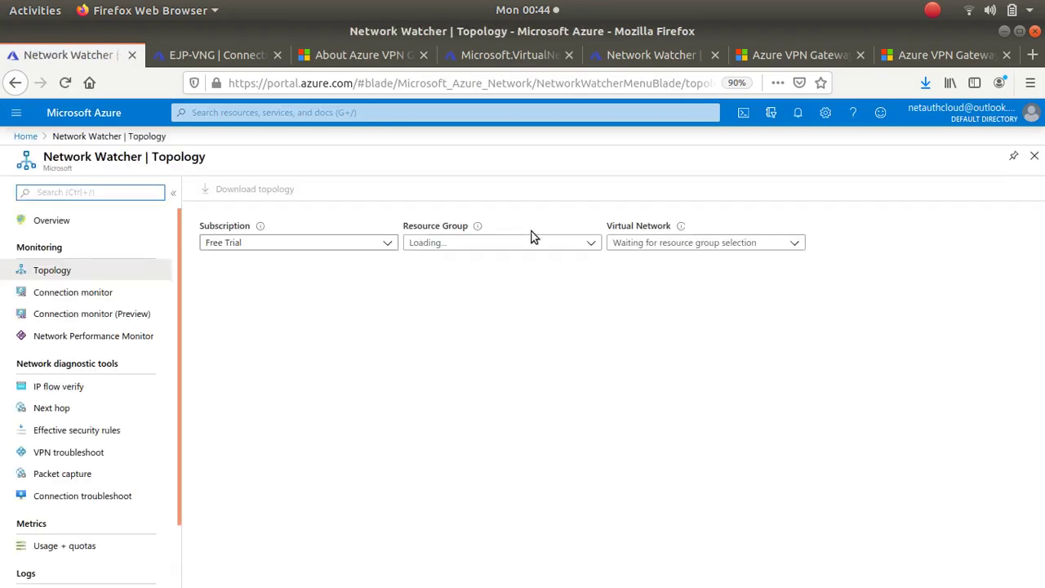
pyautogui.click(593, 245)
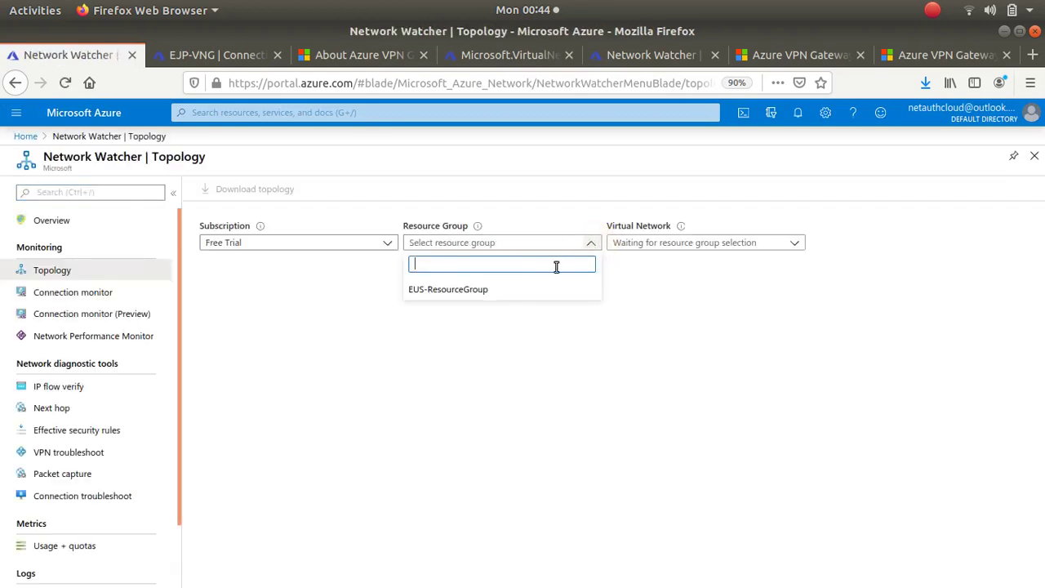
pyautogui.click(517, 290)
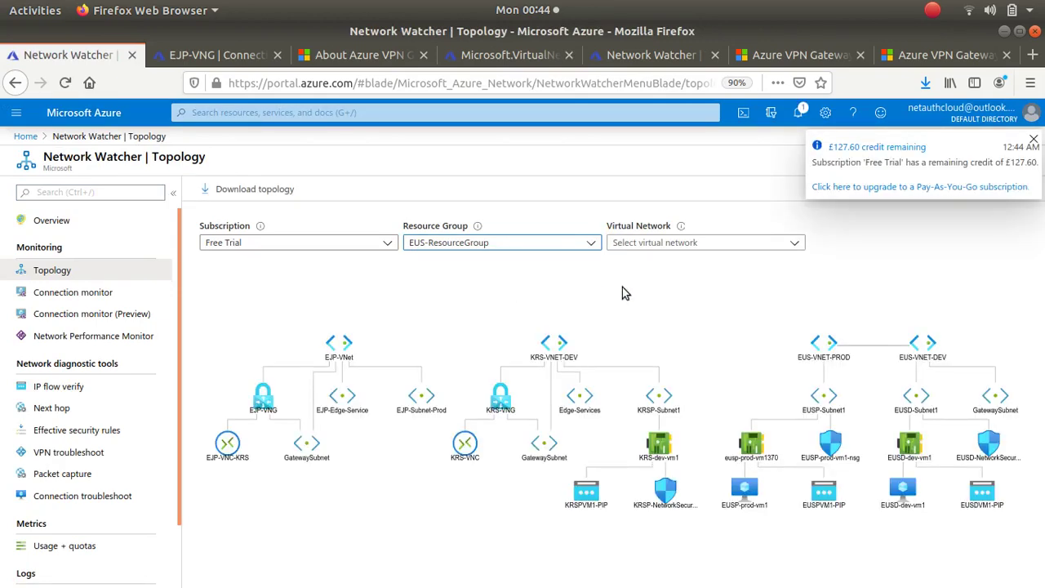
# Recentre the gateways in the diagram, then return to the EJP-VNG connections page
pyautogui.click(718, 278)
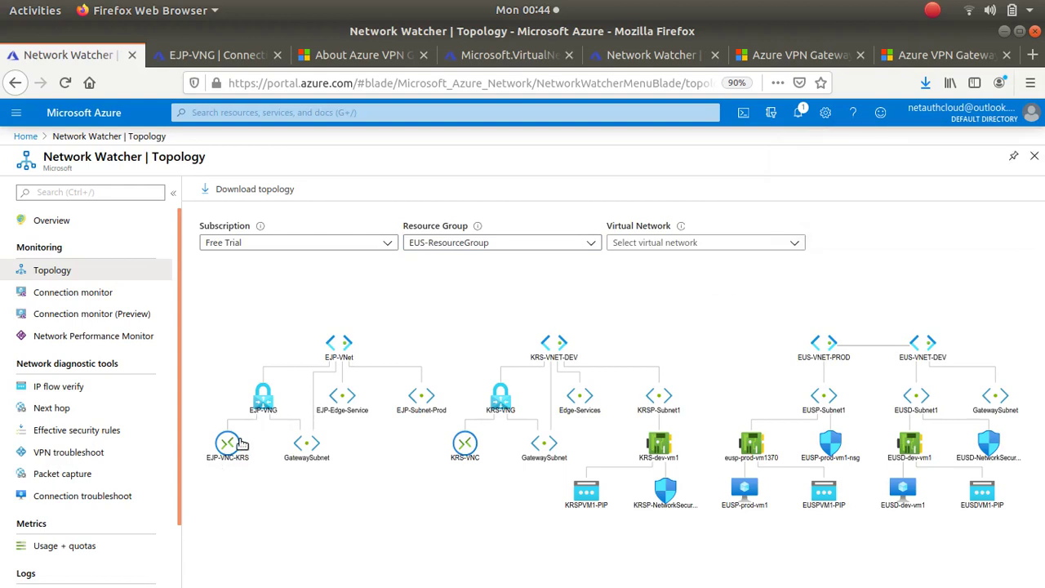
pyautogui.moveTo(230, 472); pyautogui.dragTo(276, 426)
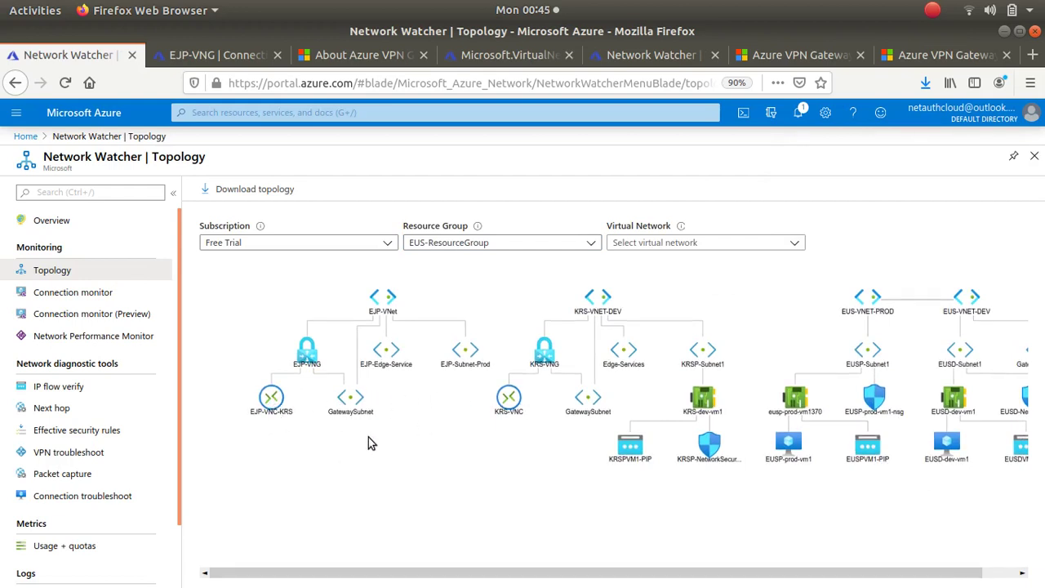
pyautogui.scroll(1, 367, 439)
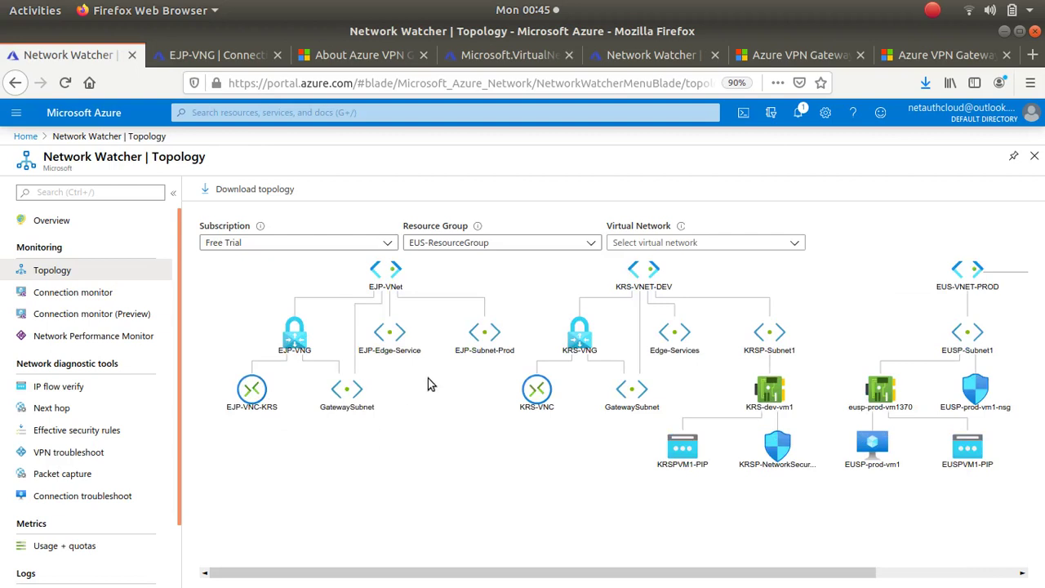
pyautogui.moveTo(431, 384); pyautogui.dragTo(427, 433)
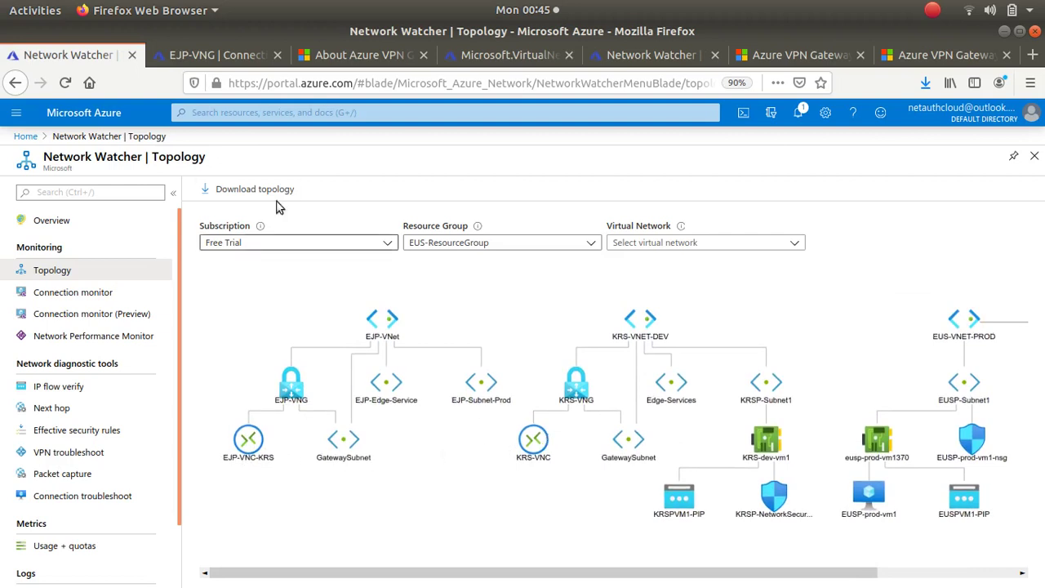
pyautogui.click(245, 54)
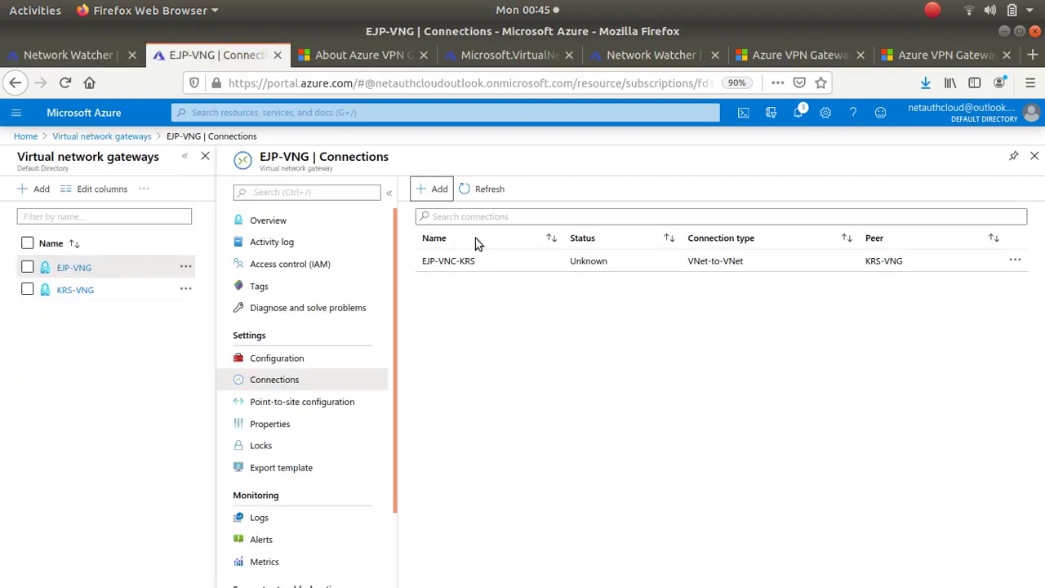
pyautogui.click(477, 189)
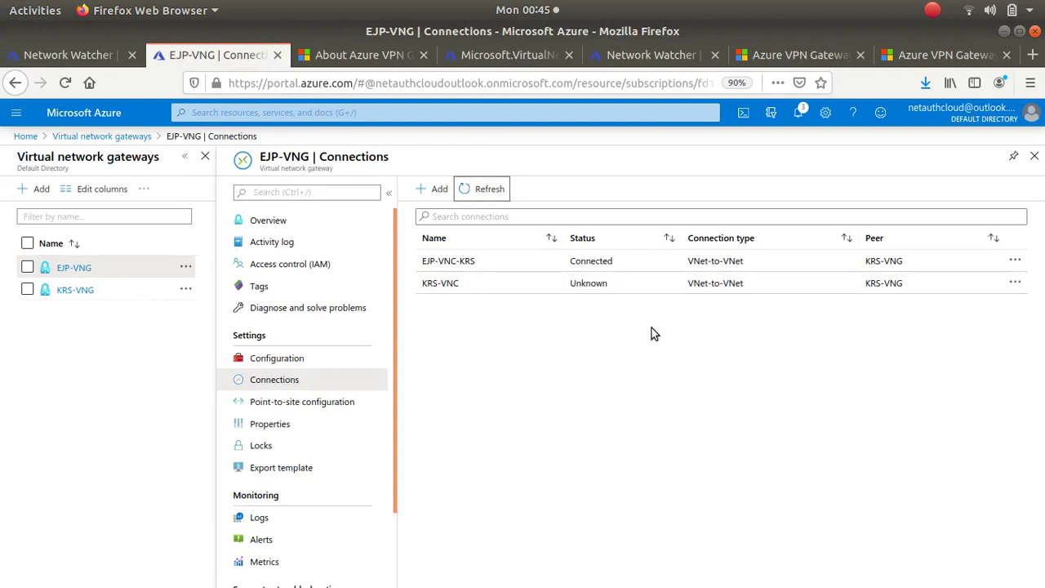
pyautogui.click(64, 55)
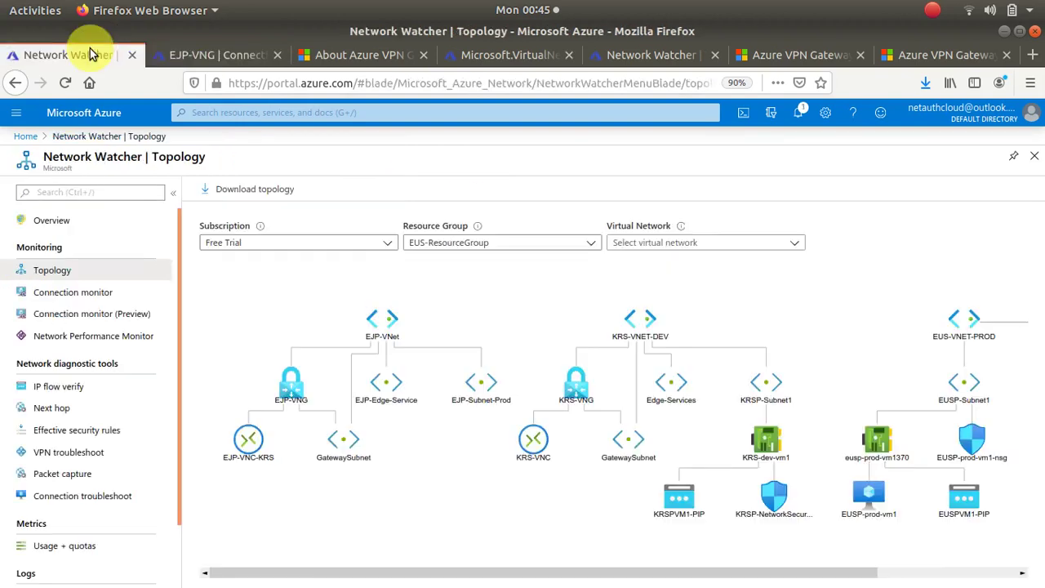
pyautogui.click(66, 83)
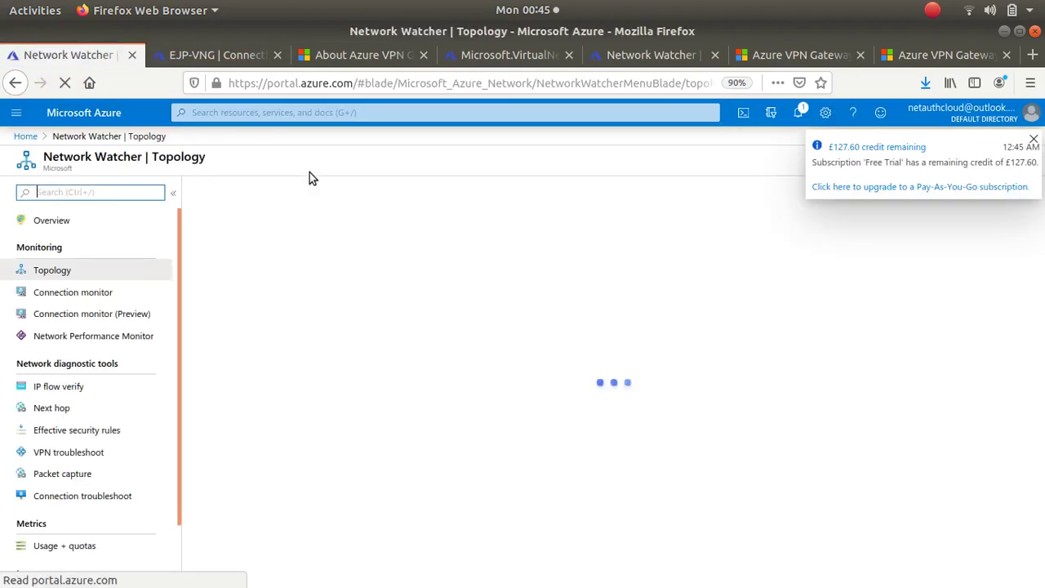
pyautogui.click(589, 243)
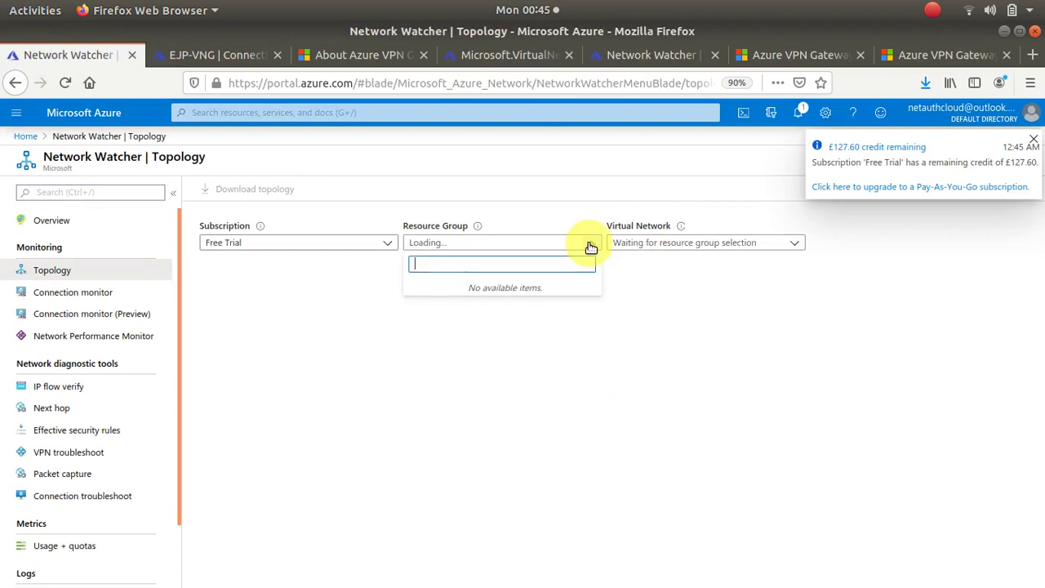
pyautogui.click(498, 294)
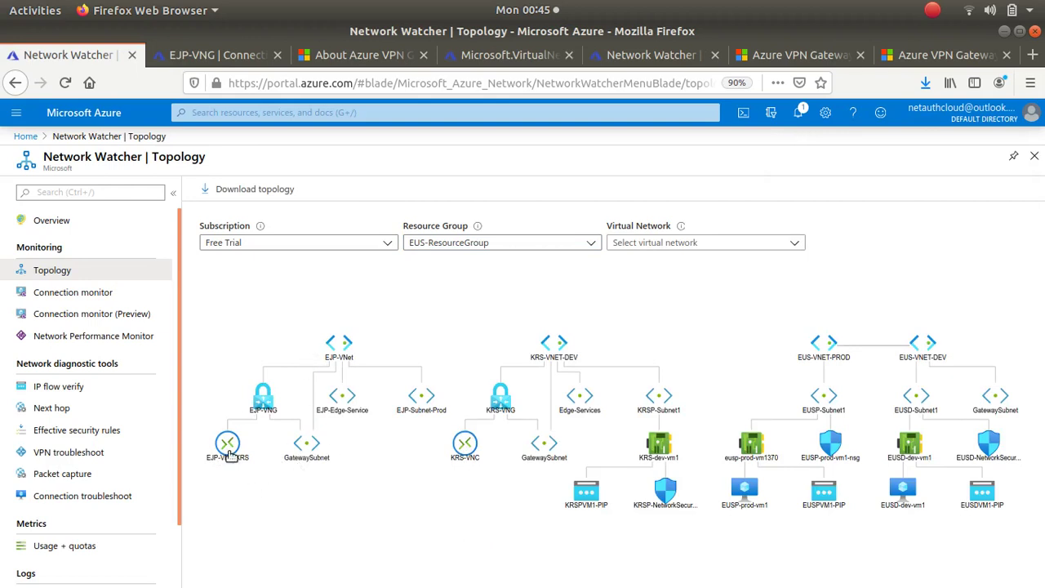
pyautogui.click(236, 65)
pyautogui.click(491, 193)
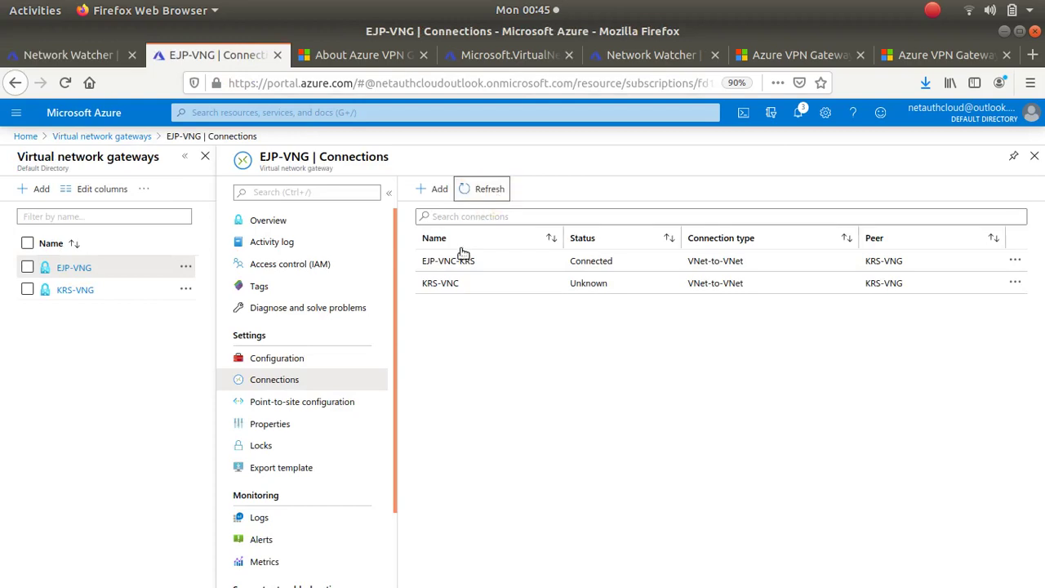
pyautogui.click(112, 136)
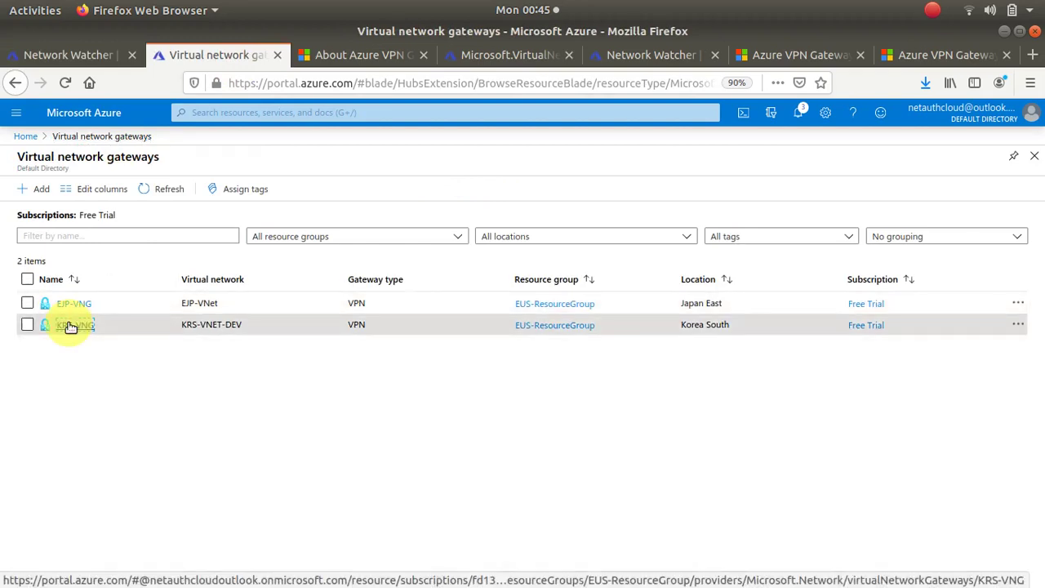
# Refresh KRS-VNG's Connections list to check its connection statuses
pyautogui.click(69, 324)
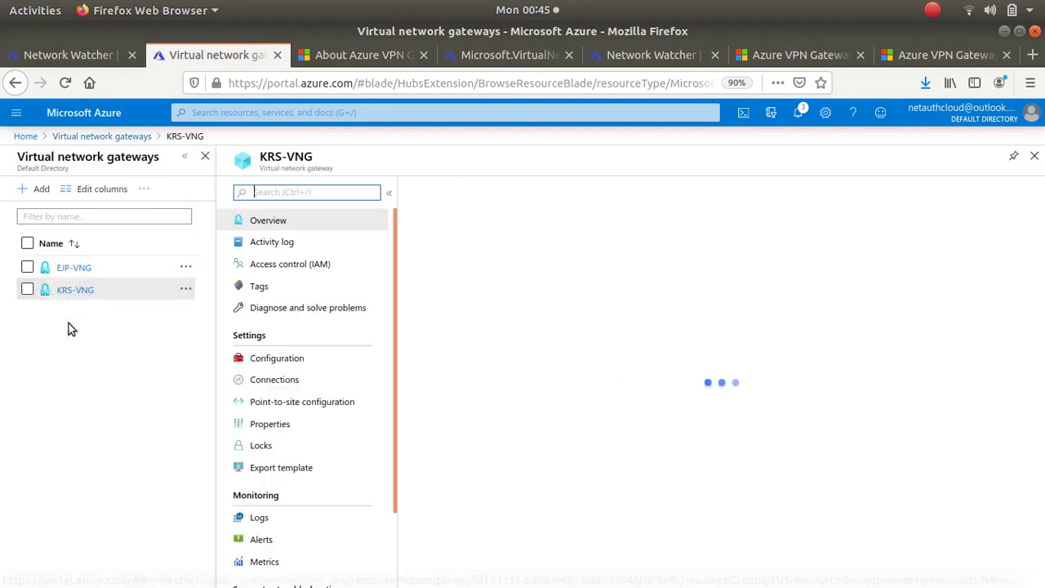
pyautogui.click(278, 380)
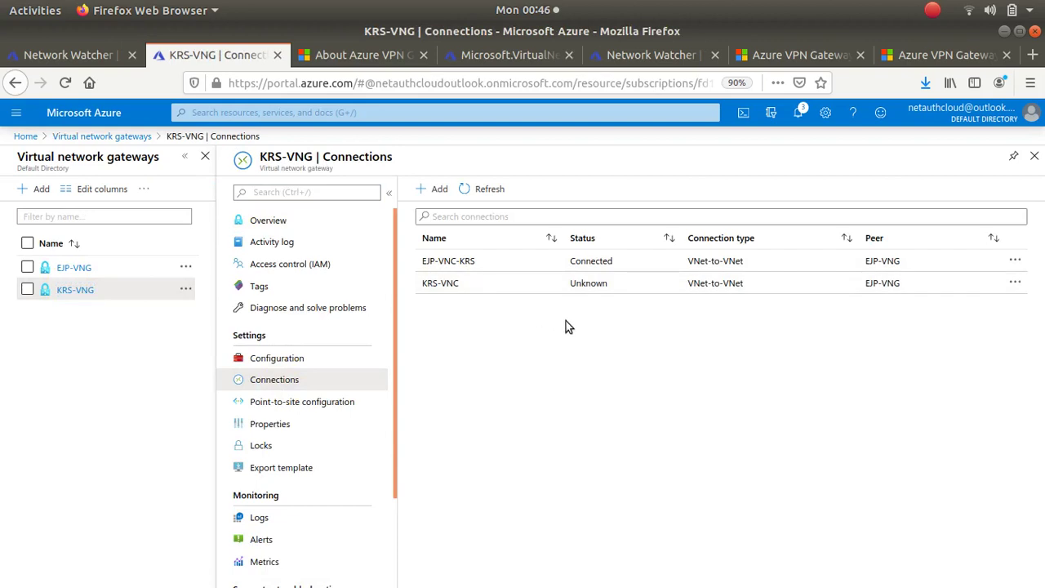
pyautogui.click(488, 190)
# Reload the Network Watcher topology for EUS-ResourceGroup and zoom in around EJP-VNet and KRS-VNET-DEV
pyautogui.click(90, 55)
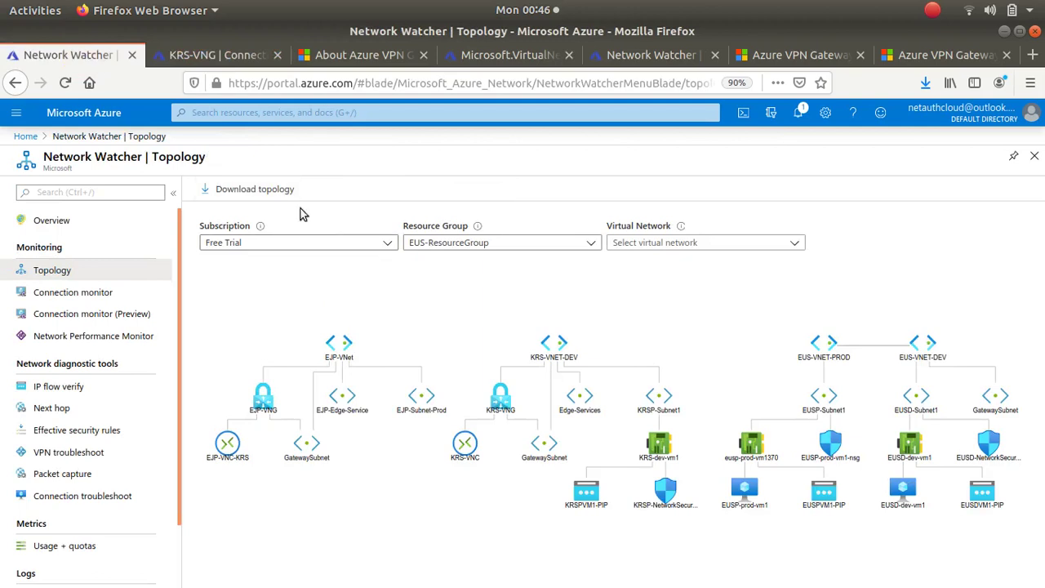
pyautogui.click(65, 83)
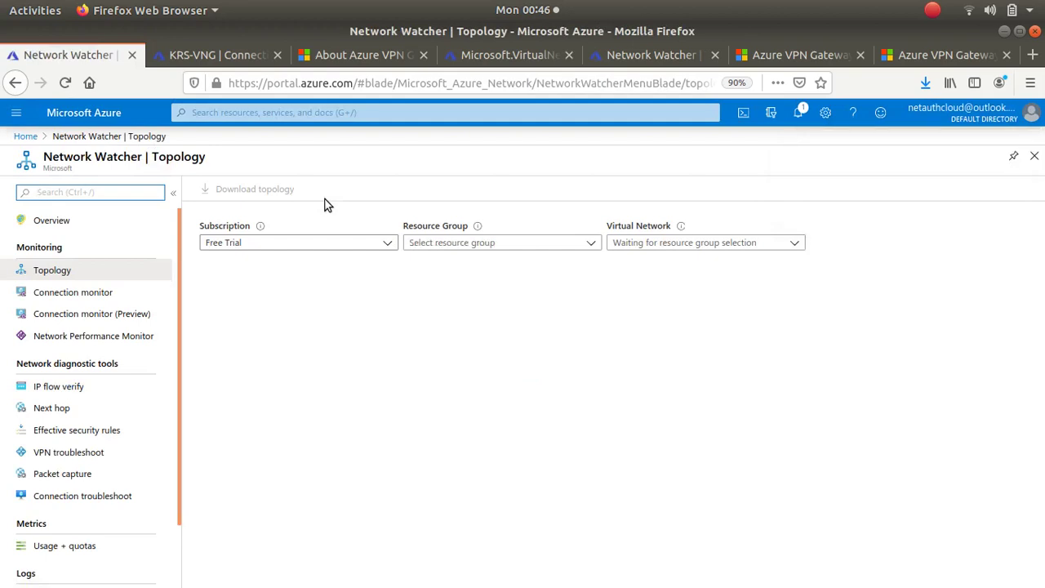
pyautogui.click(502, 239)
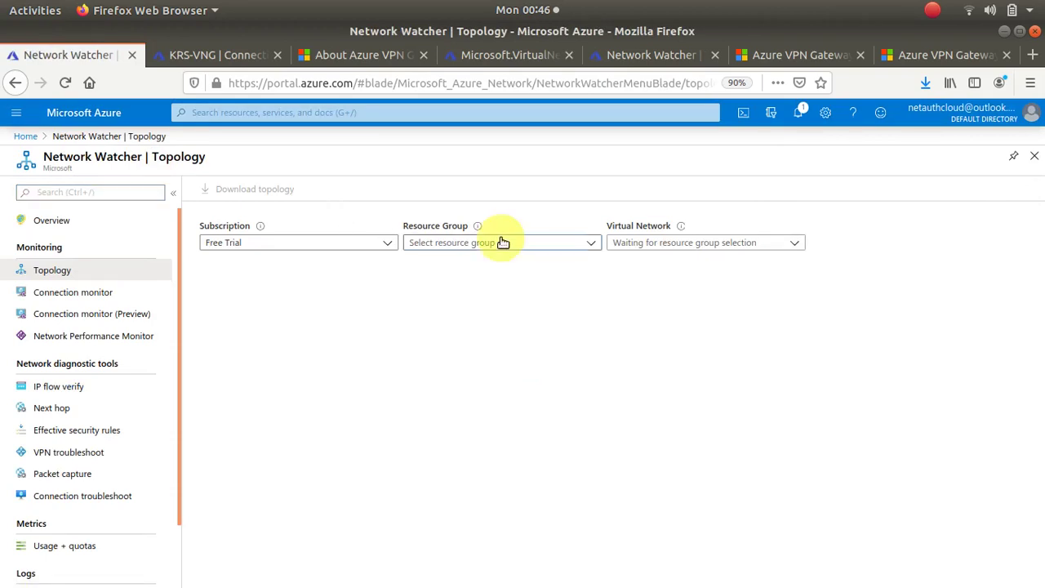
pyautogui.click(476, 288)
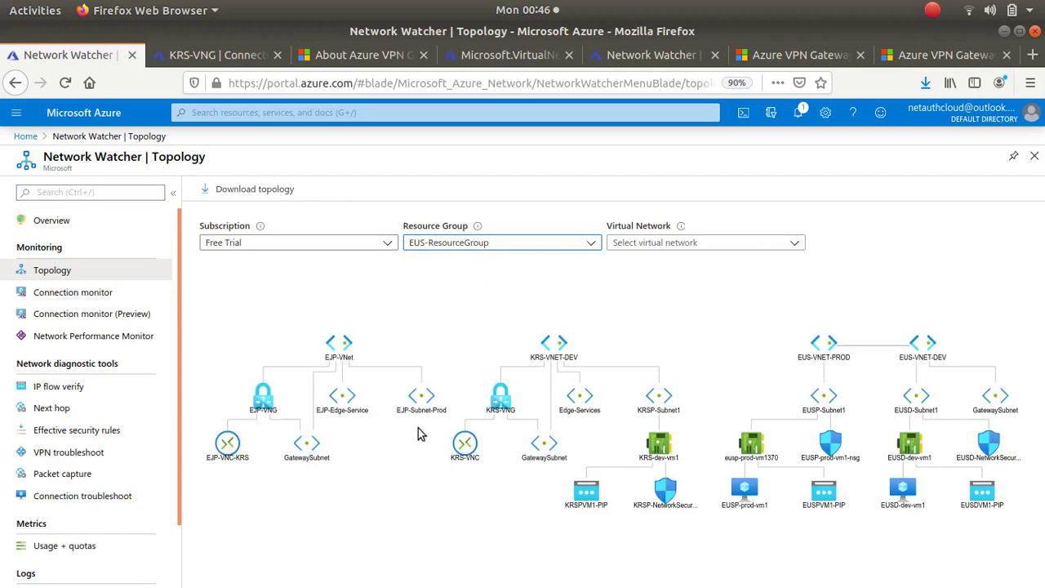
pyautogui.scroll(3, 419, 435)
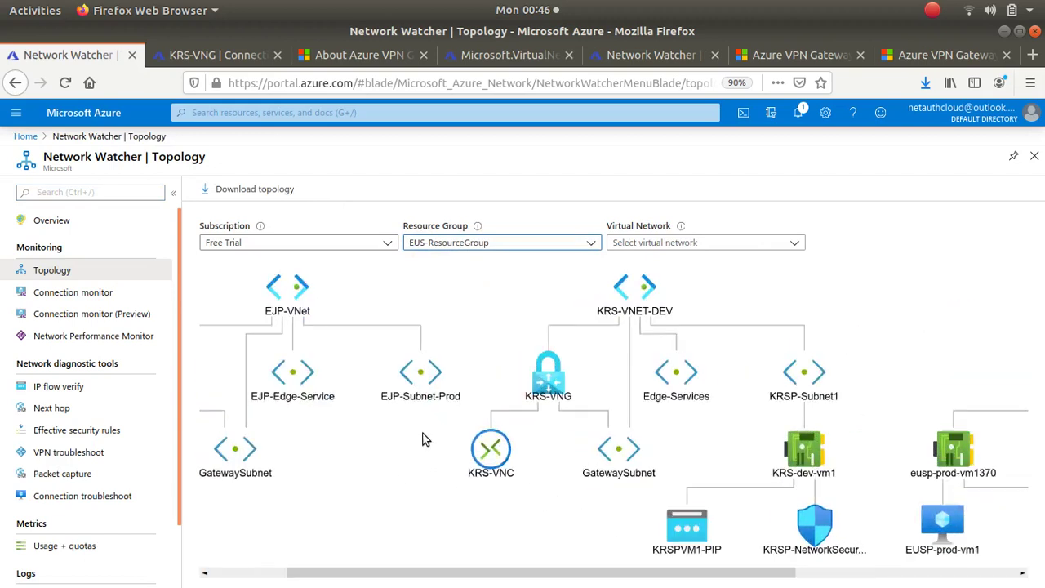
pyautogui.moveTo(436, 450); pyautogui.dragTo(597, 448)
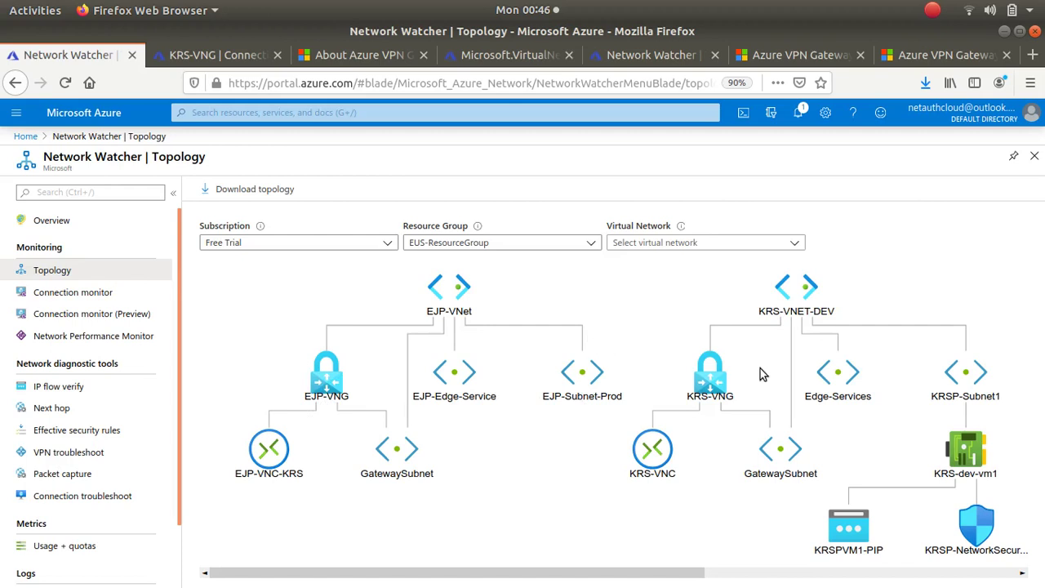
# Refresh KRS-VNG's connections until EJP-VNC-KRS and KRS-VNC both read Connected
pyautogui.click(278, 56)
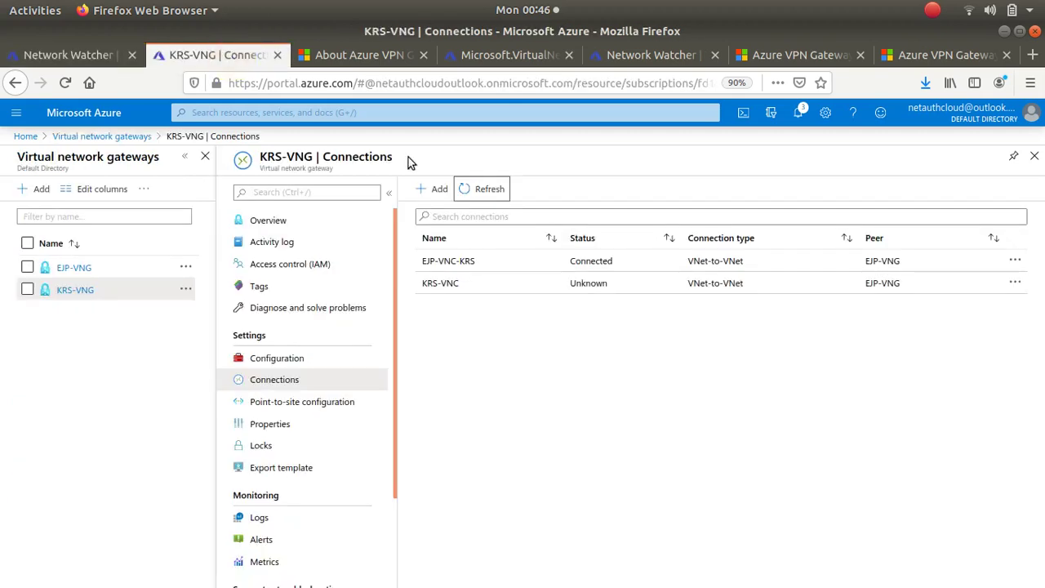
pyautogui.click(478, 192)
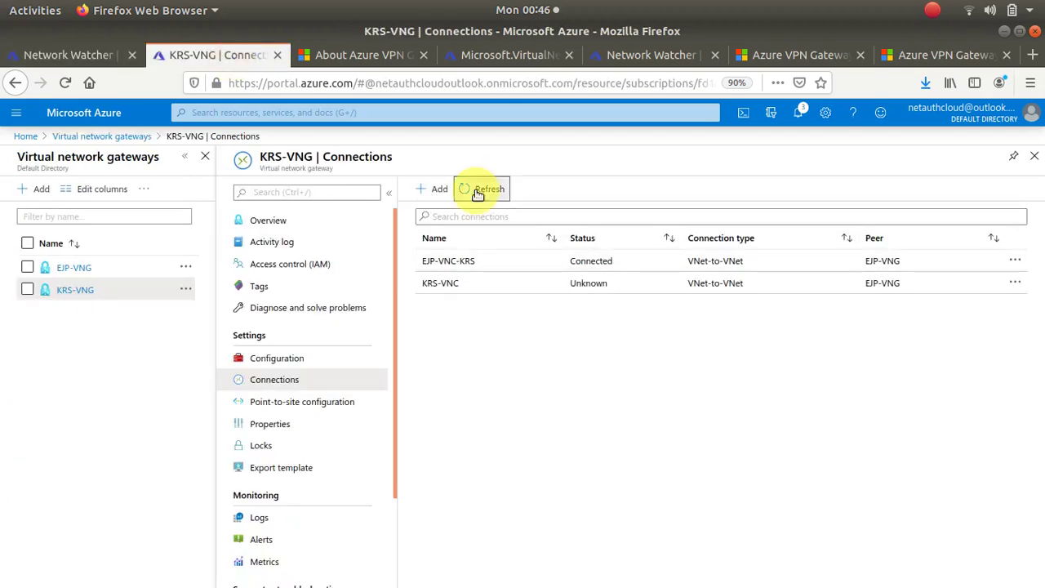
pyautogui.click(477, 194)
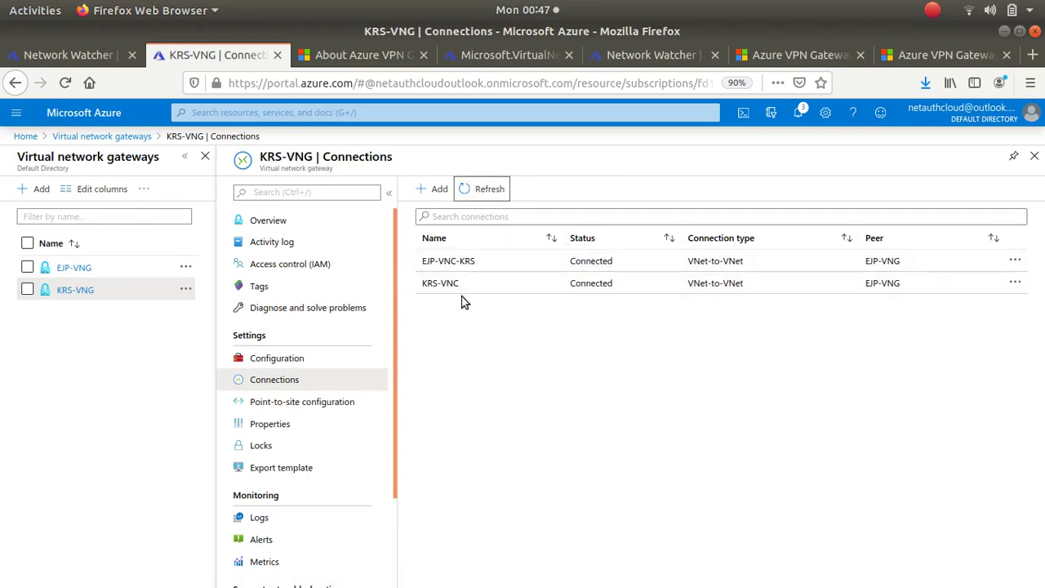
pyautogui.click(566, 388)
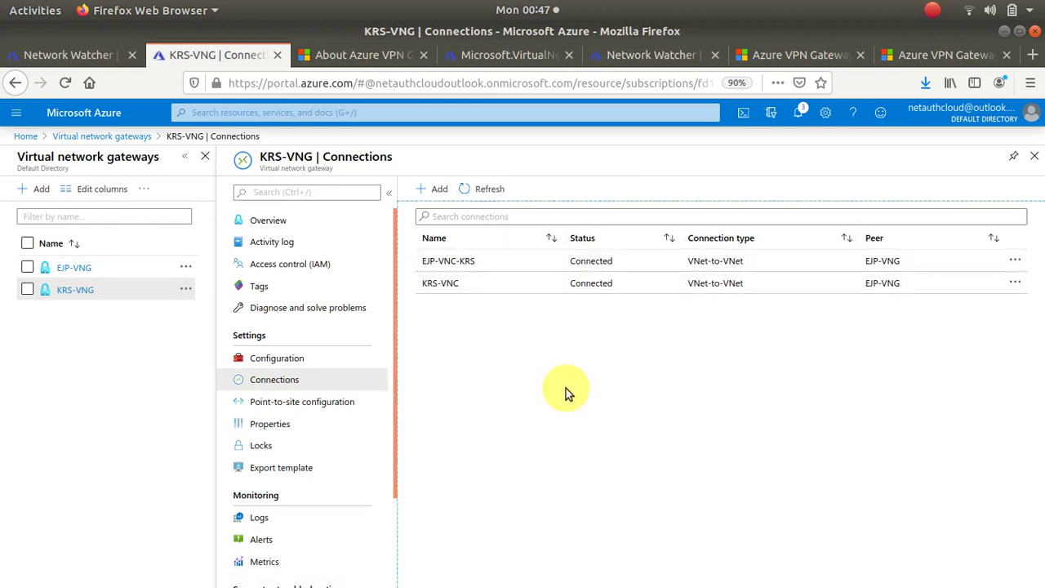
# Reload the Network Watcher topology page, then go back to KRS-VNG's connection list
pyautogui.click(72, 55)
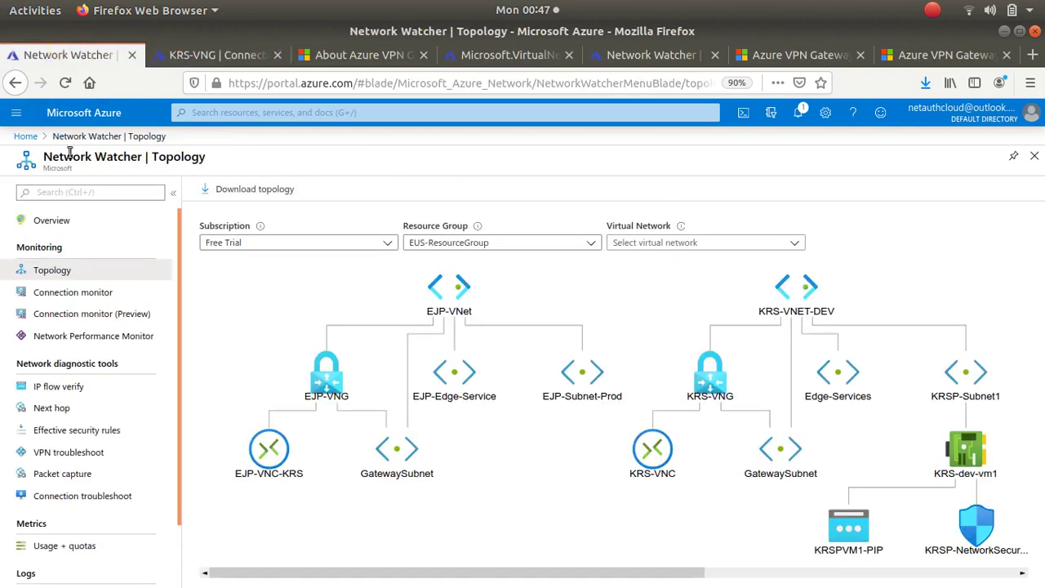
pyautogui.click(66, 83)
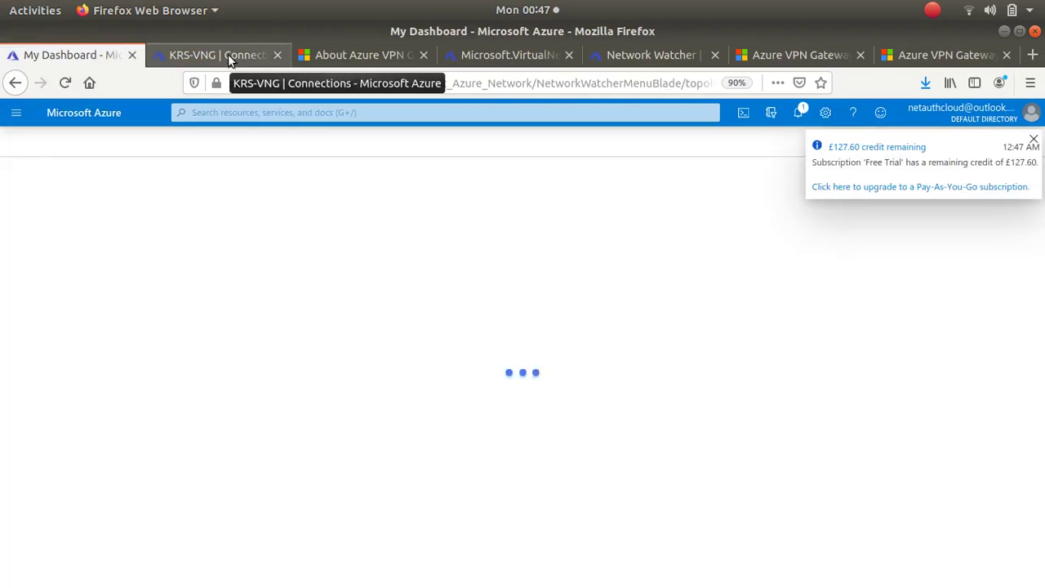
pyautogui.click(228, 54)
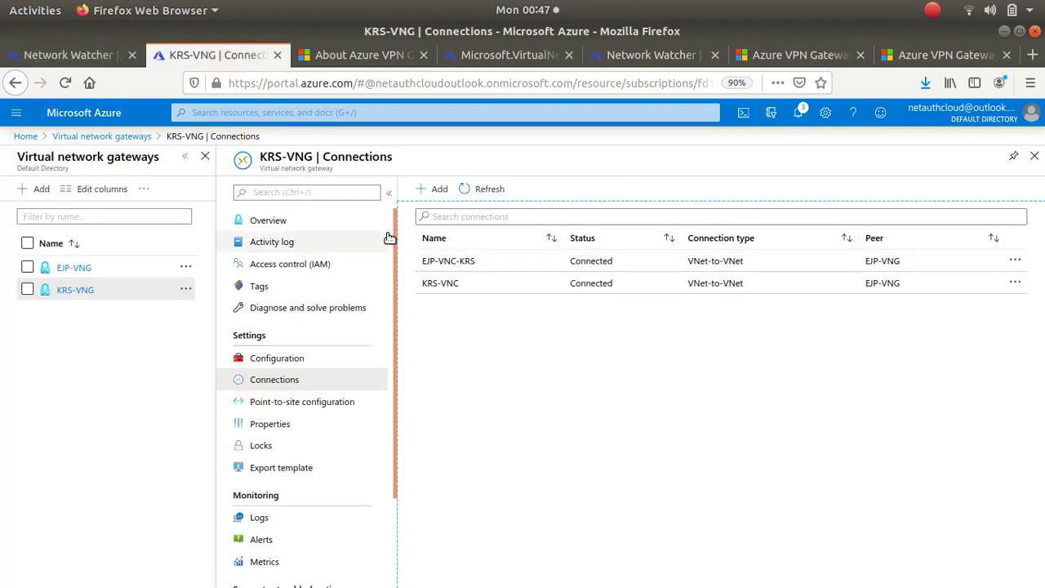
# View EJP-VNG's EJP-VNC-KRS connection details showing Connected, then return to Network Watcher Topology
pyautogui.click(121, 136)
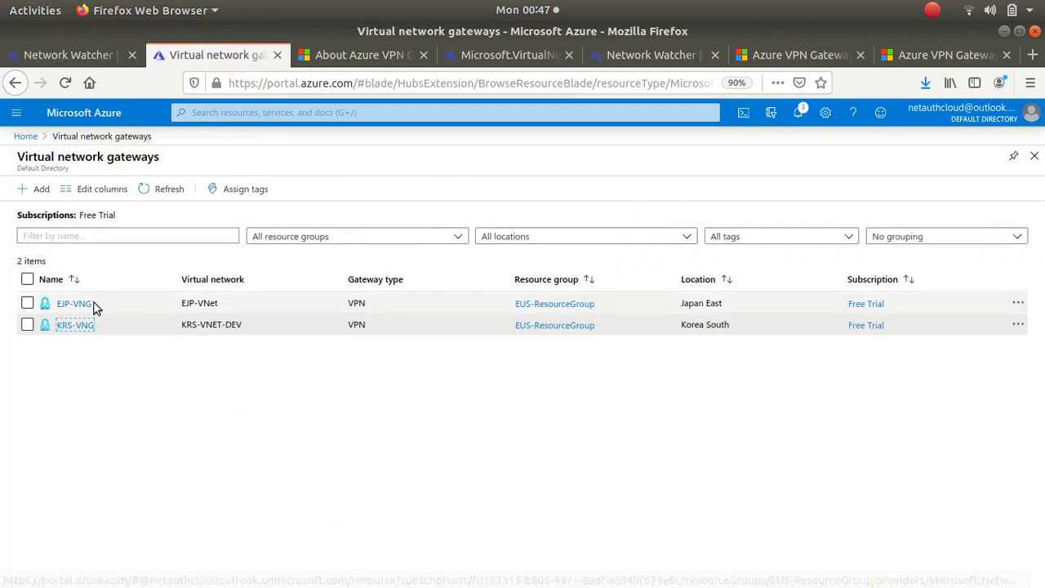
pyautogui.click(94, 306)
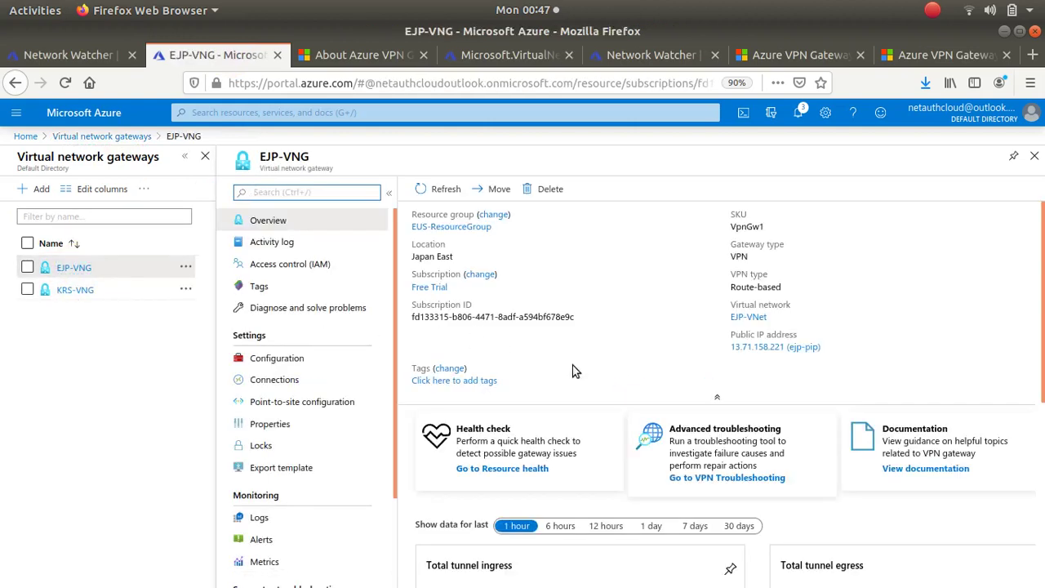
pyautogui.click(275, 379)
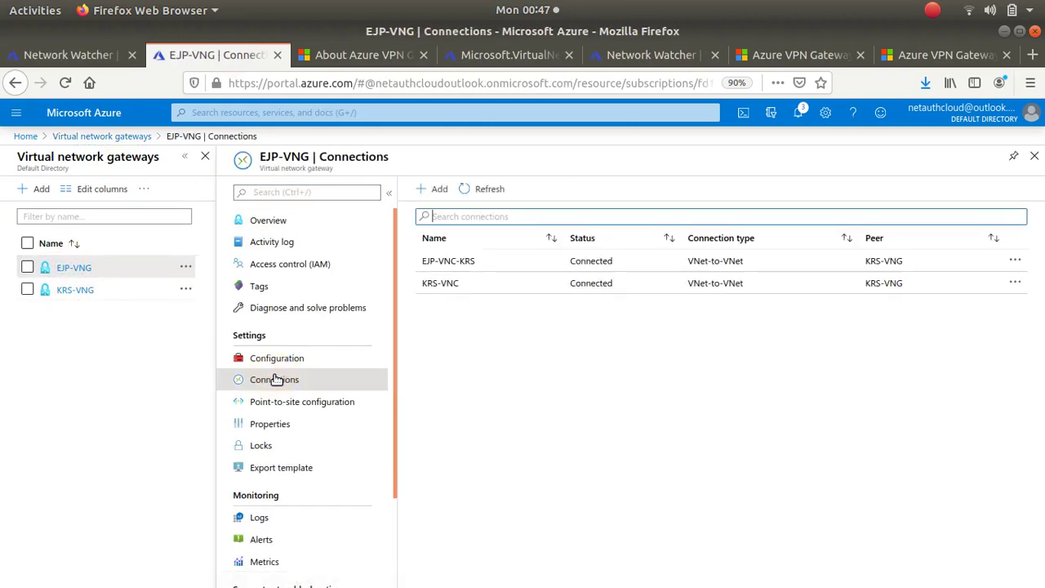
pyautogui.click(455, 258)
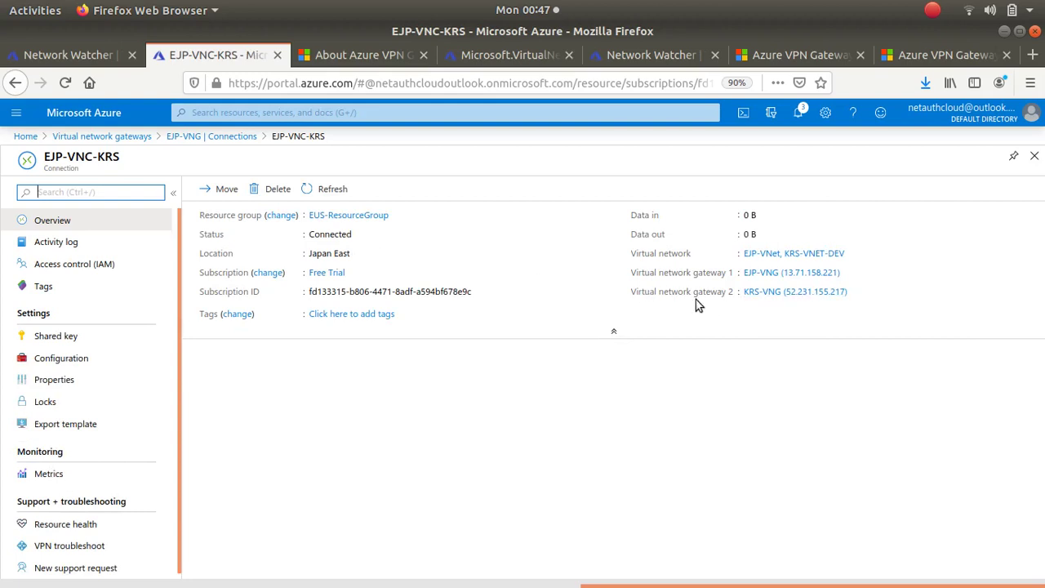
pyautogui.click(67, 55)
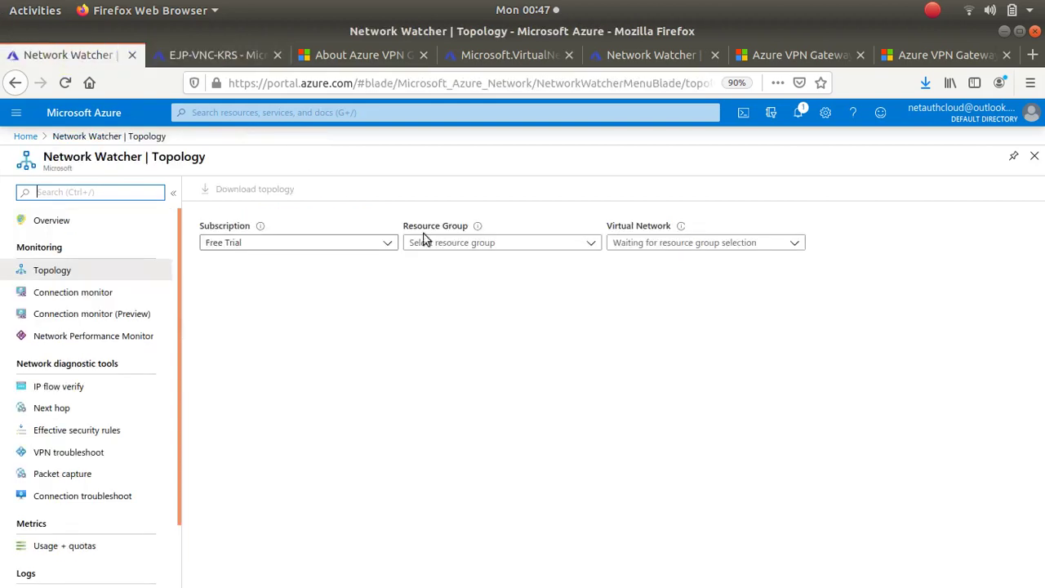
# Draw the EUS-ResourceGroup topology and zoom and pan to show EJP-VNC-KRS under EJP-VNG and KRS-VNC under KRS-VNG
pyautogui.click(523, 243)
pyautogui.click(495, 291)
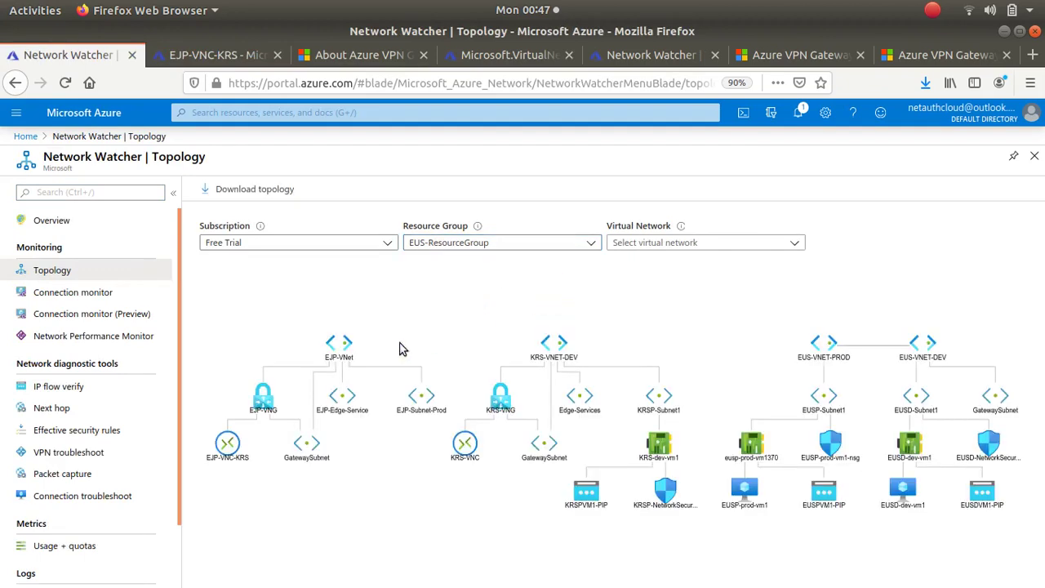
pyautogui.scroll(2, 400, 349)
pyautogui.scroll(2, 400, 349)
pyautogui.moveTo(392, 340); pyautogui.dragTo(625, 294)
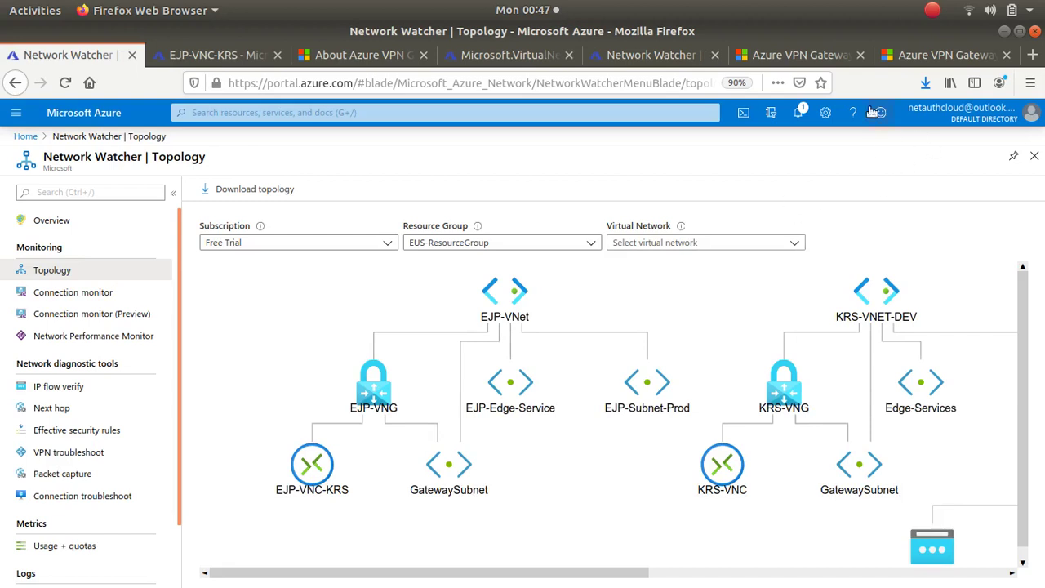
pyautogui.click(933, 11)
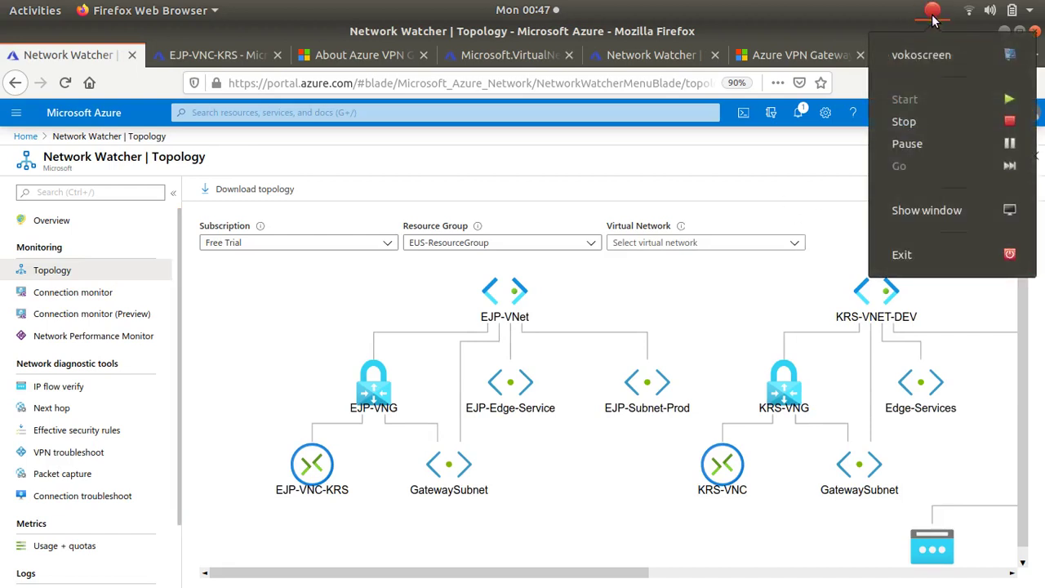